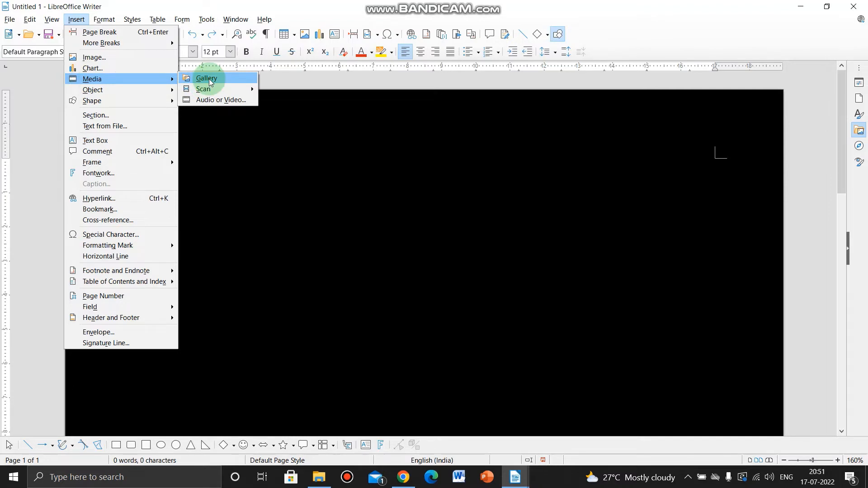
Open the media Gallery and browse its themes, including Arrows, BPMN, Bullets, Diagrams, Flow chart, Icons, Network, Shapes and Sounds.
left_click(207, 78)
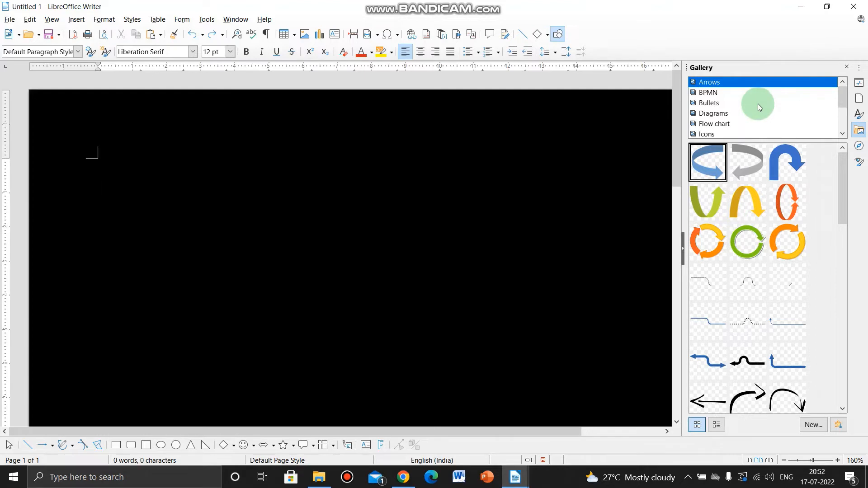
left_click(703, 93)
left_click(709, 104)
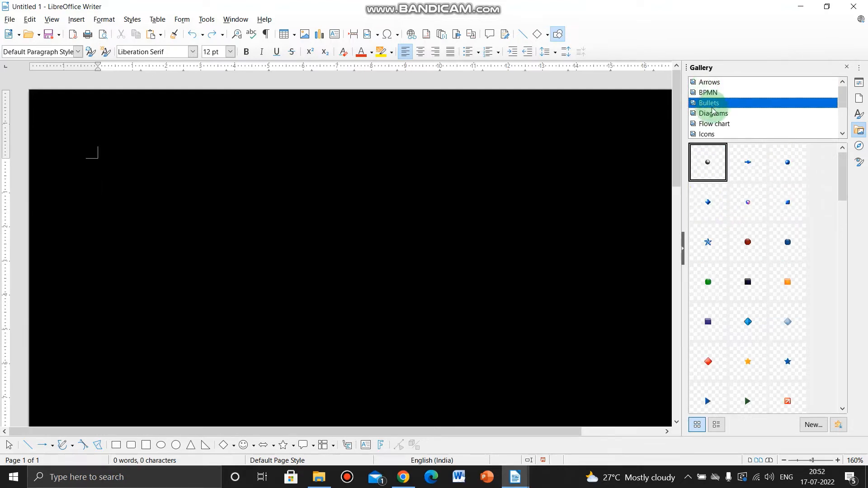
left_click(710, 115)
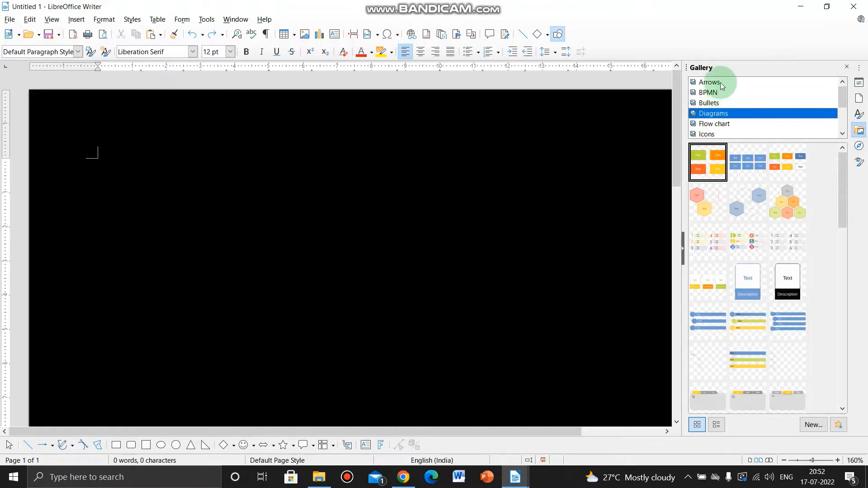
left_click(718, 83)
left_click(711, 94)
left_click(715, 105)
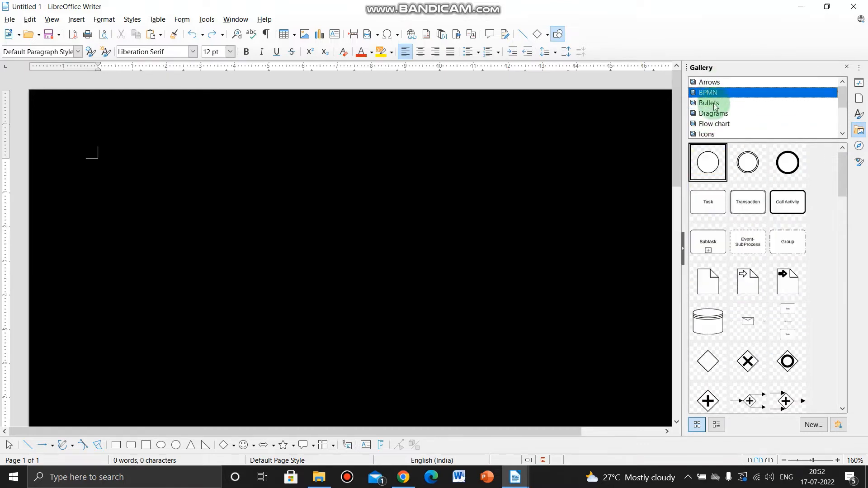
left_click(713, 116)
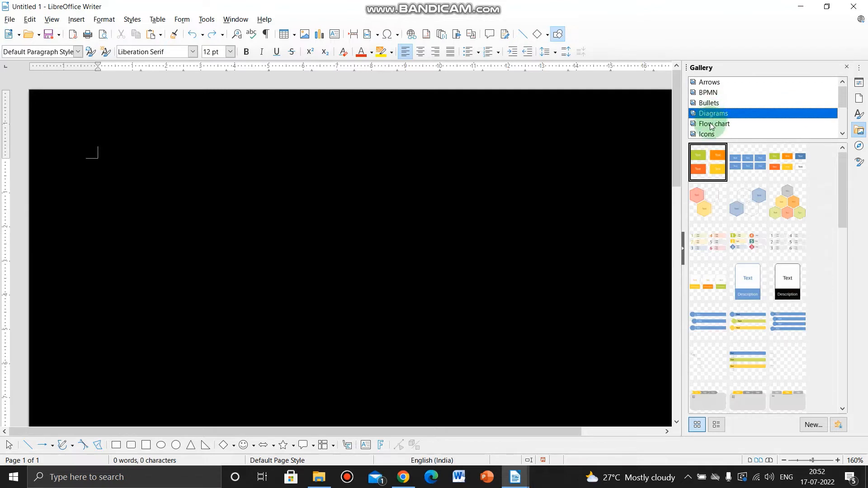
left_click(713, 124)
scroll(712, 124, "down", 2)
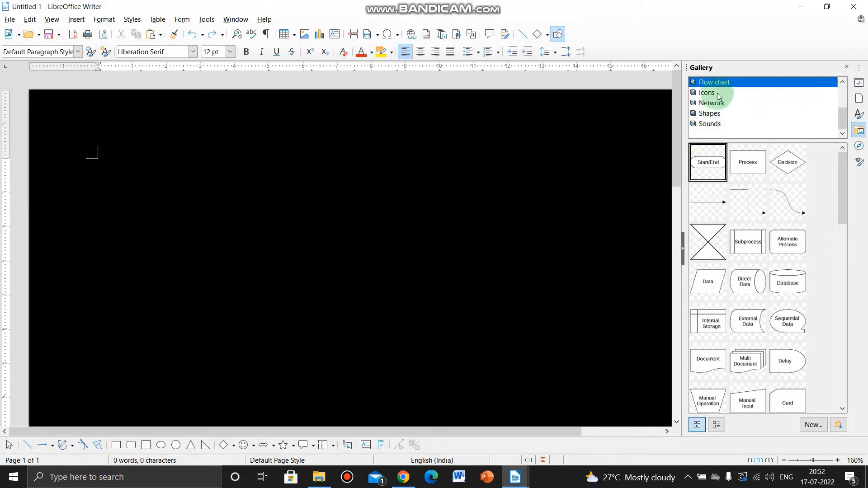
left_click(718, 93)
left_click(713, 106)
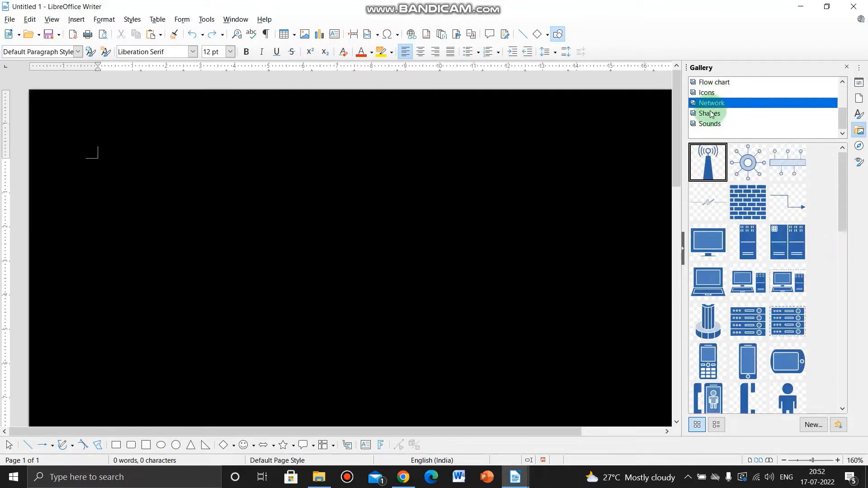
left_click(711, 115)
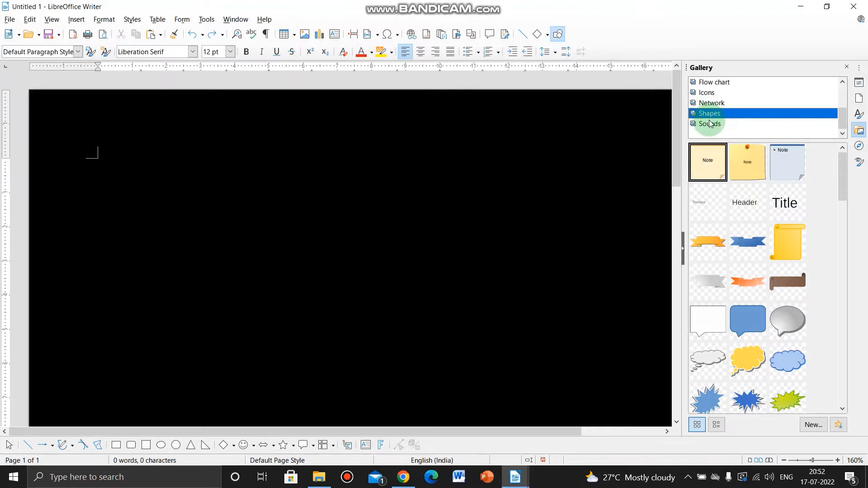
left_click(711, 127)
Insert the yellow-orange teardrop from the Gallery's Shapes theme near the middle of the blank page.
left_click(711, 114)
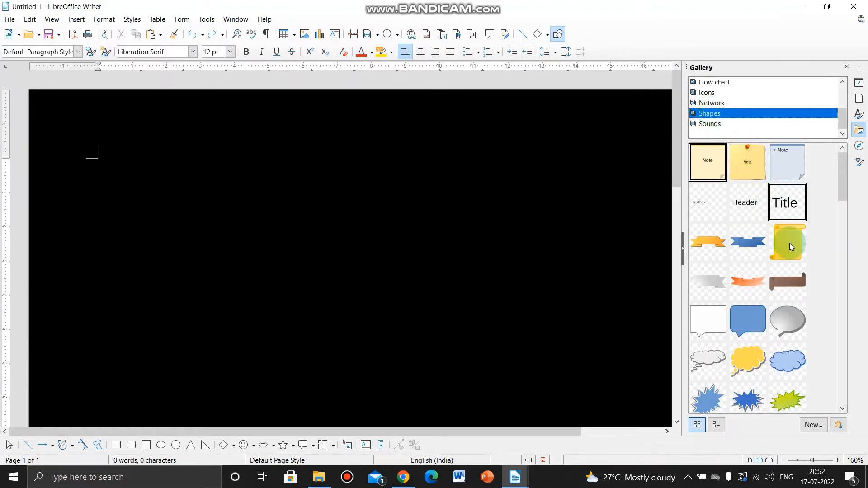
scroll(778, 312, "down", 6)
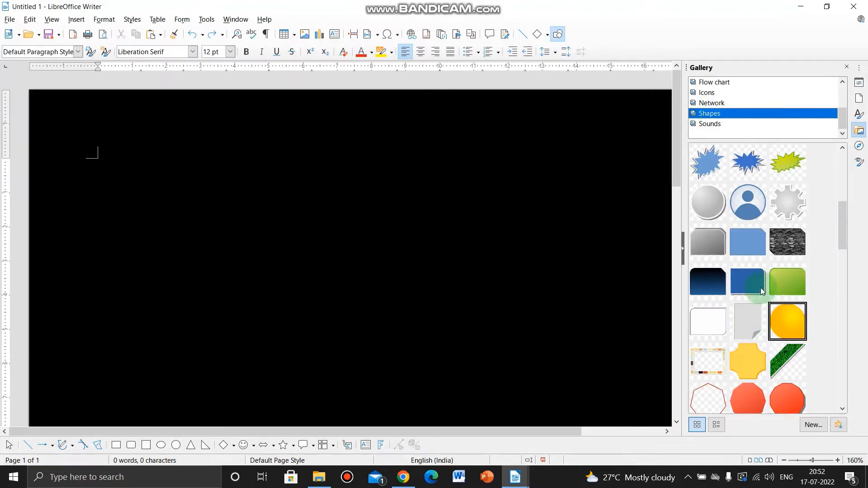
left_click_drag(788, 319, 485, 261)
left_click_drag(262, 196, 257, 197)
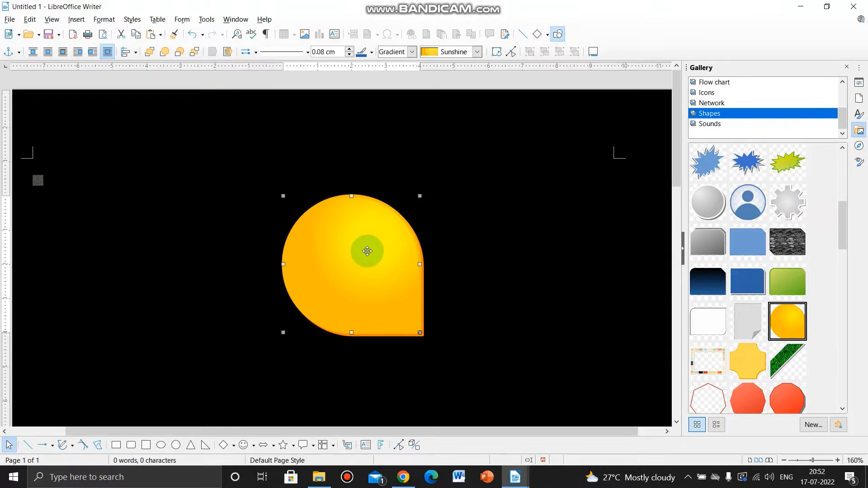
Delete the teardrop shape from the page and close the Gallery.
key("Delete")
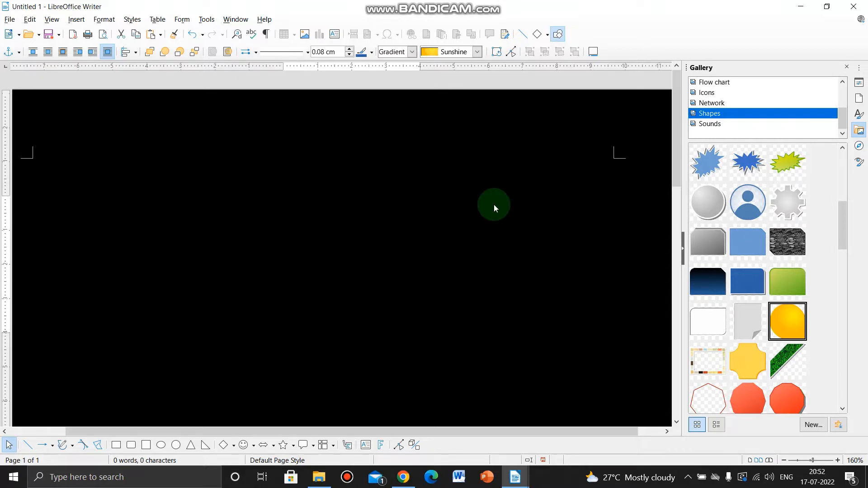
left_click(846, 67)
Check the list of image insertion methods in the chapter notes document and return to the untitled document.
left_click(2, 10)
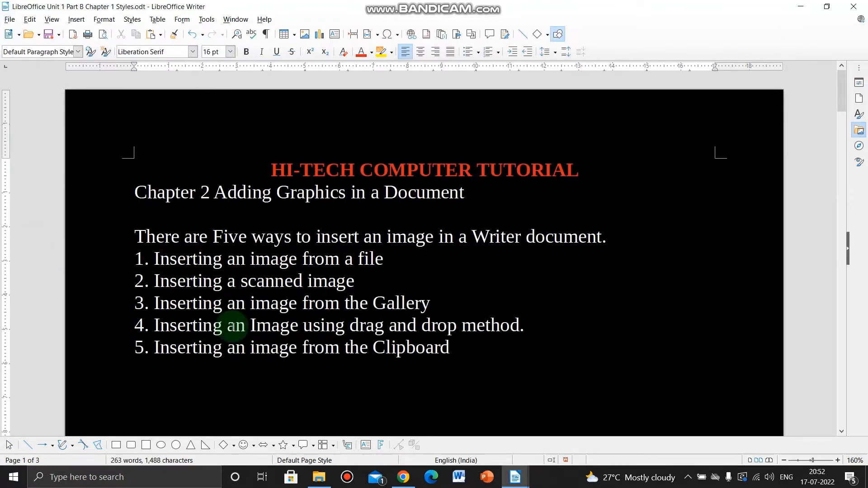
left_click(246, 303)
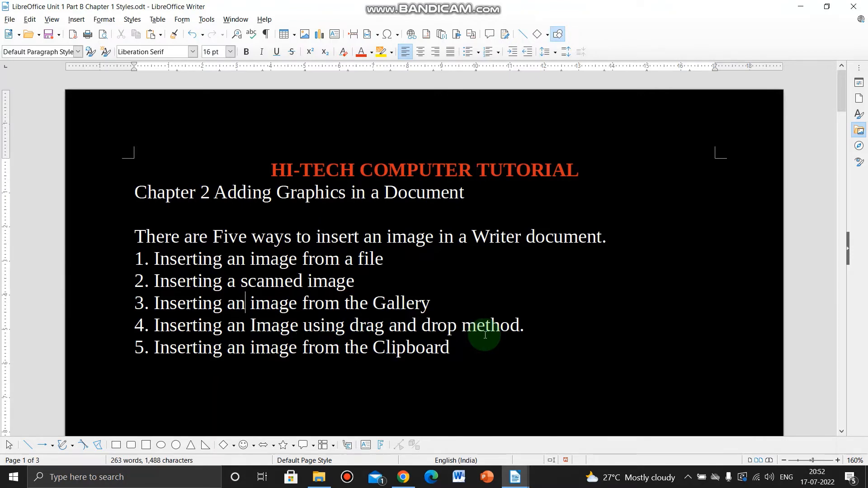
key("alt+Tab")
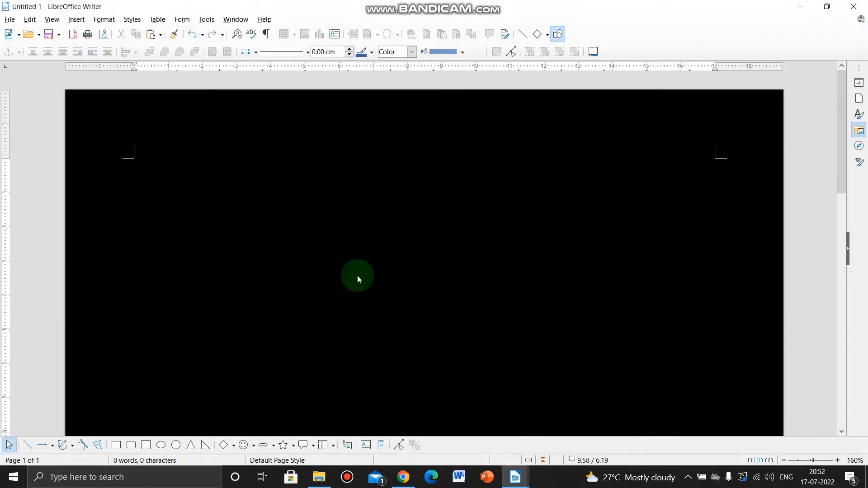
Shrink the untitled document's window beside the Saved Pictures folder and insert 2500x1666 Animal Lion - Copy.jpg directly from that folder.
left_click(827, 7)
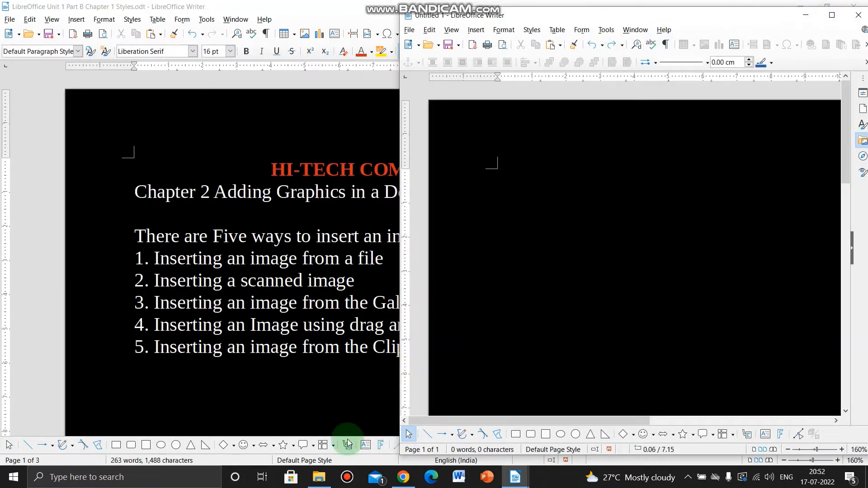
left_click(319, 477)
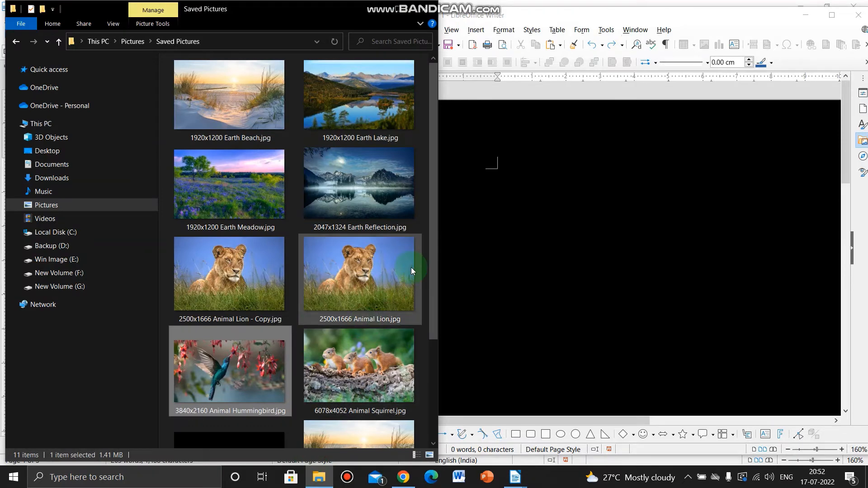
left_click(239, 285)
left_click(315, 278)
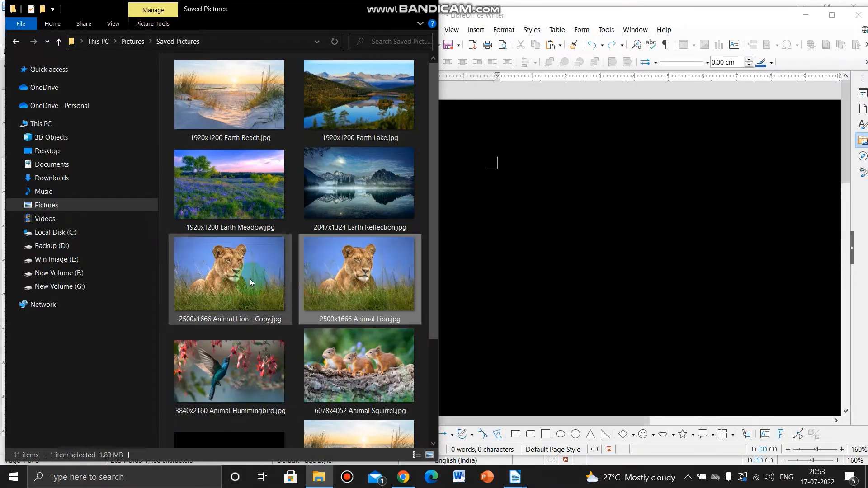
left_click(250, 279)
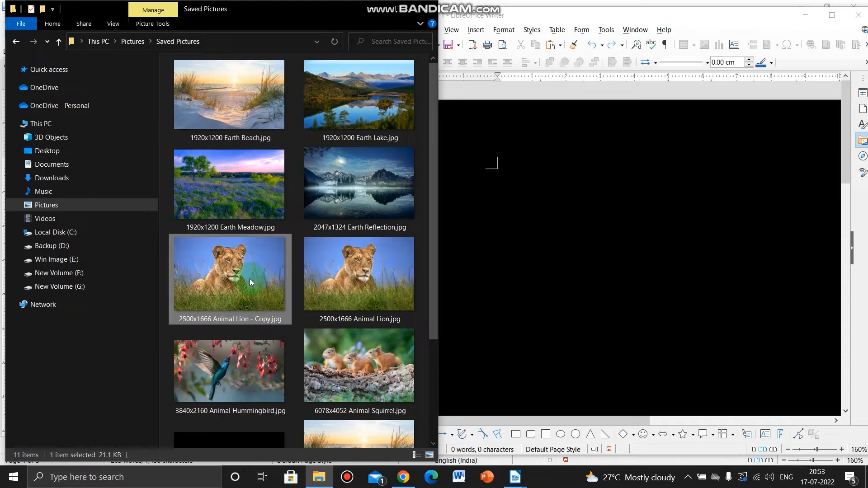
left_click_drag(250, 278, 582, 249)
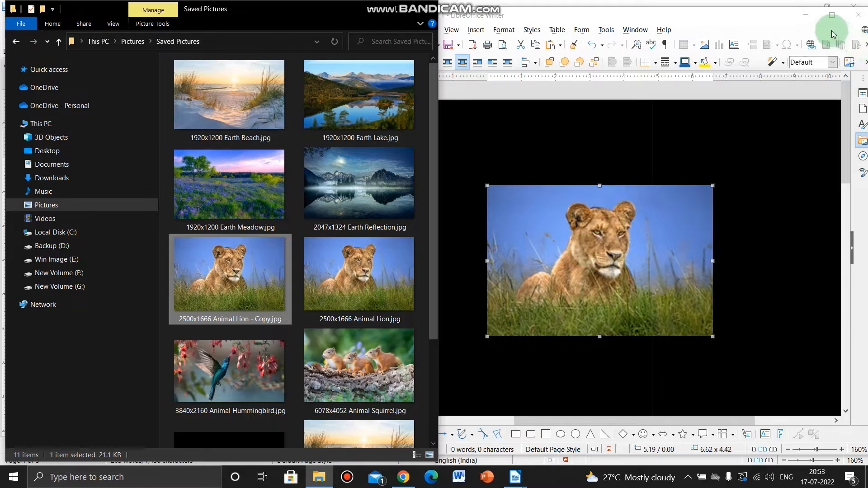
Maximize the untitled document's window and delete the lion image from the page.
left_click(833, 15)
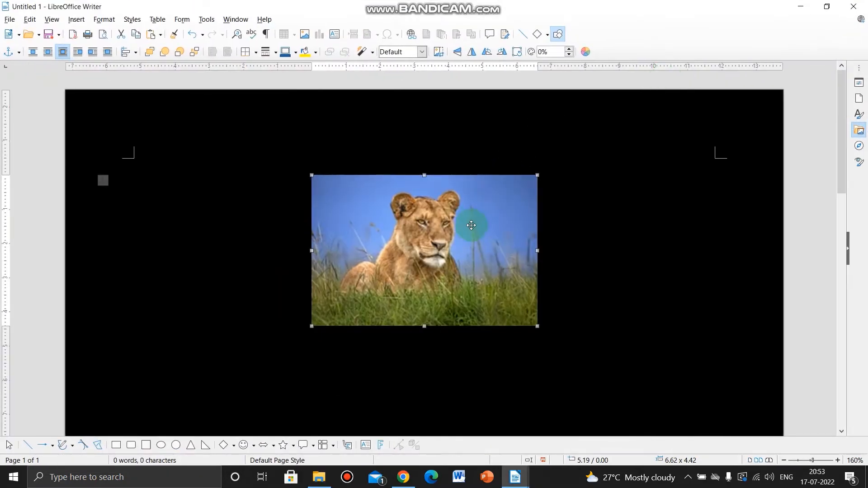
key("Delete")
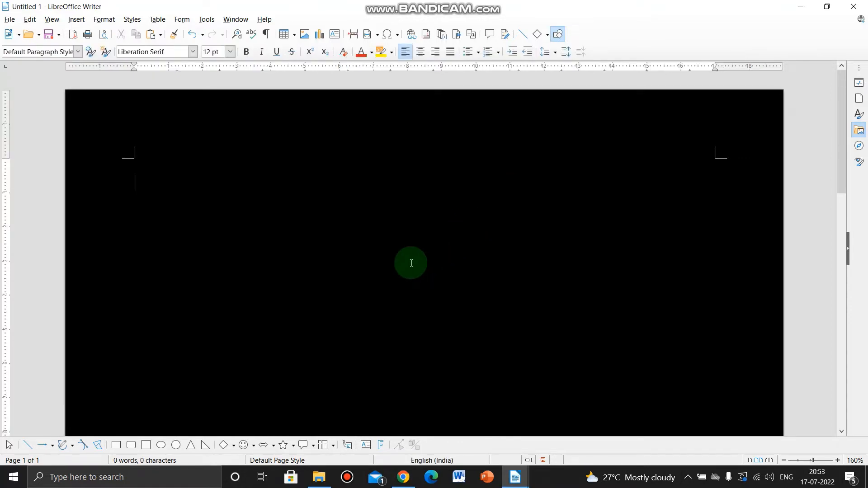
Switch to the Saved Pictures folder in File Explorer, maximize it and copy 6078x4052 Animal Squirrel.jpg to the clipboard.
key("alt+Tab")
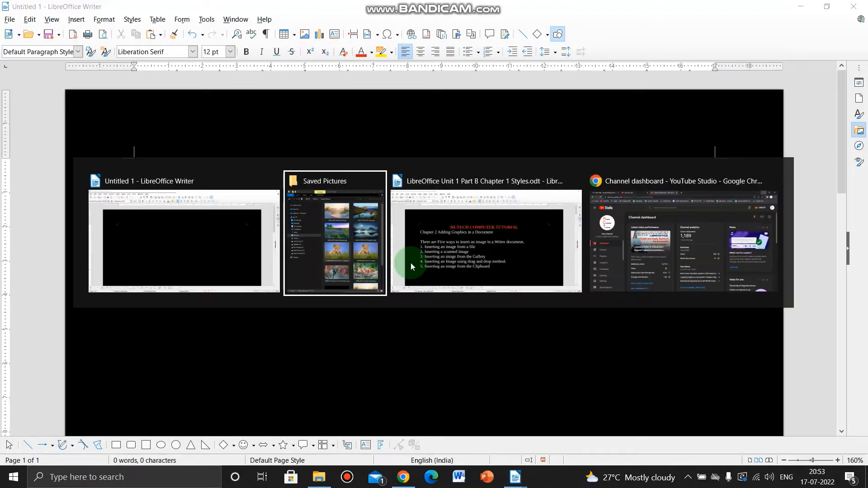
double_click(400, 12)
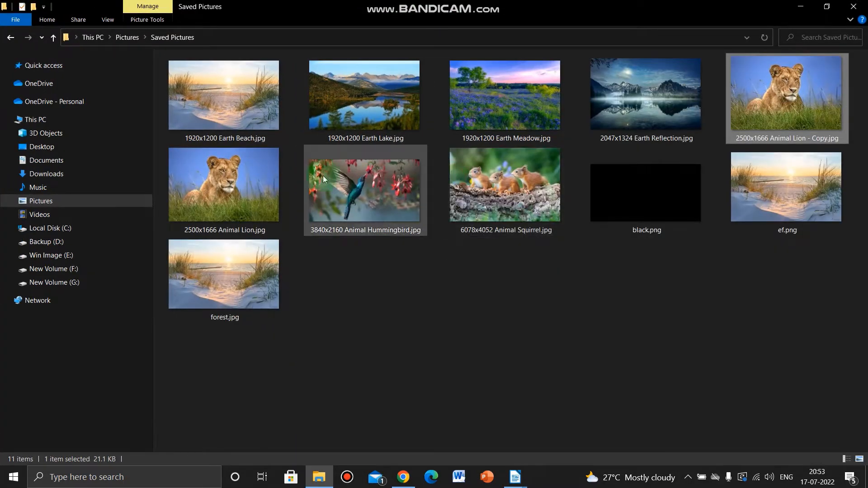
double_click(492, 179)
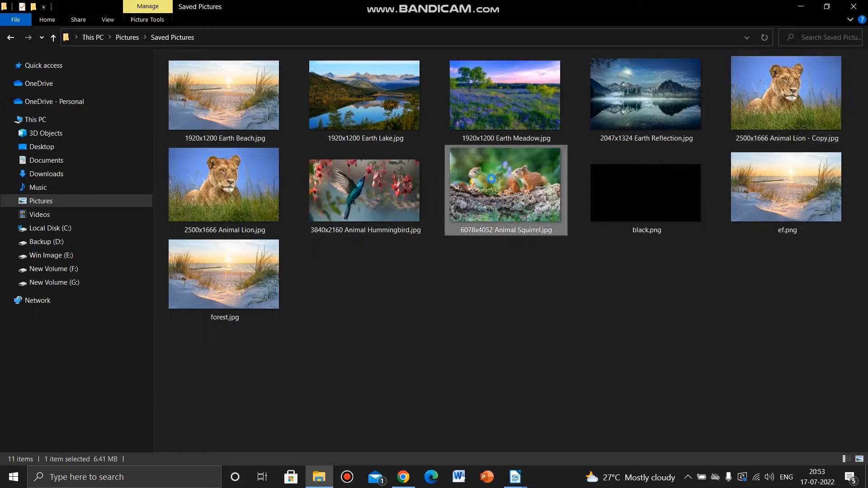
right_click(492, 178)
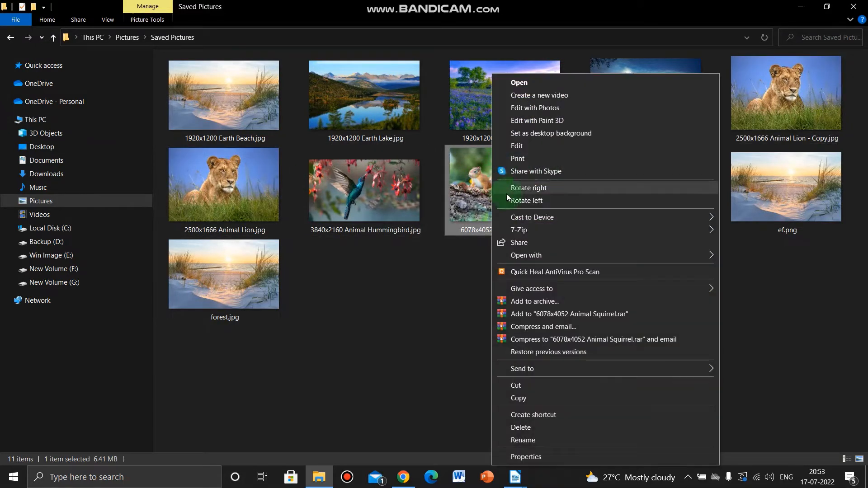
left_click(538, 398)
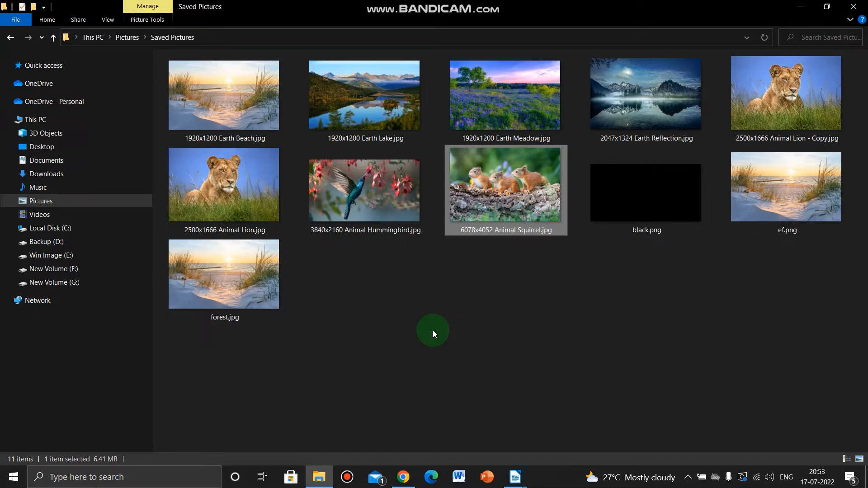
Return to the untitled Writer document, indent the current line with two tabs and paste the copied squirrel image there.
key("alt+Tab")
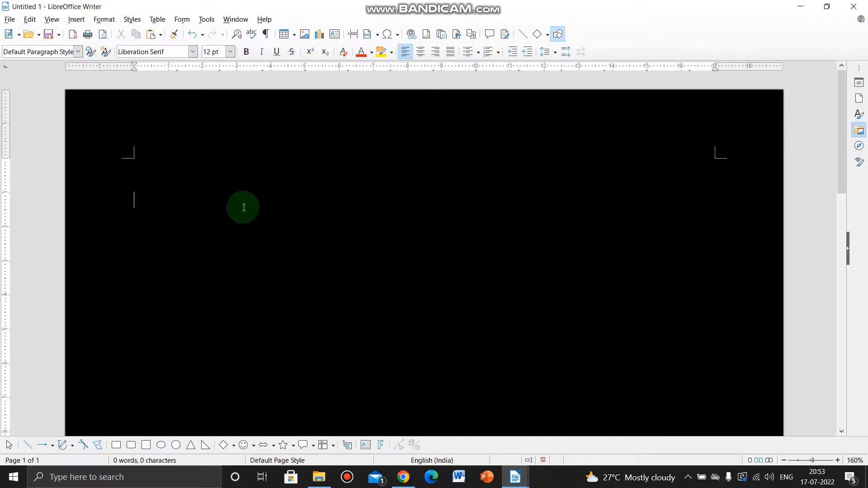
key("Tab")
key("Tab")
right_click(223, 207)
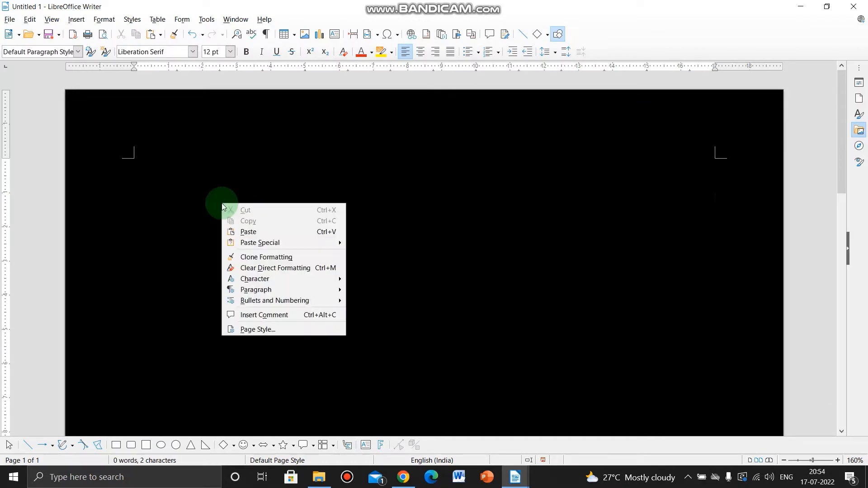
left_click(237, 232)
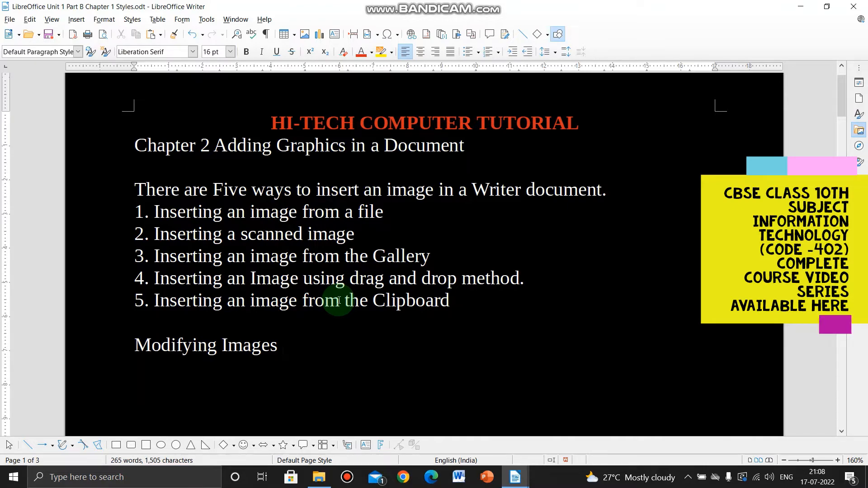
Switch from the chapter notes to the untitled document, deselect the squirrel image and select it again to show the Image toolbar.
key("alt+Tab")
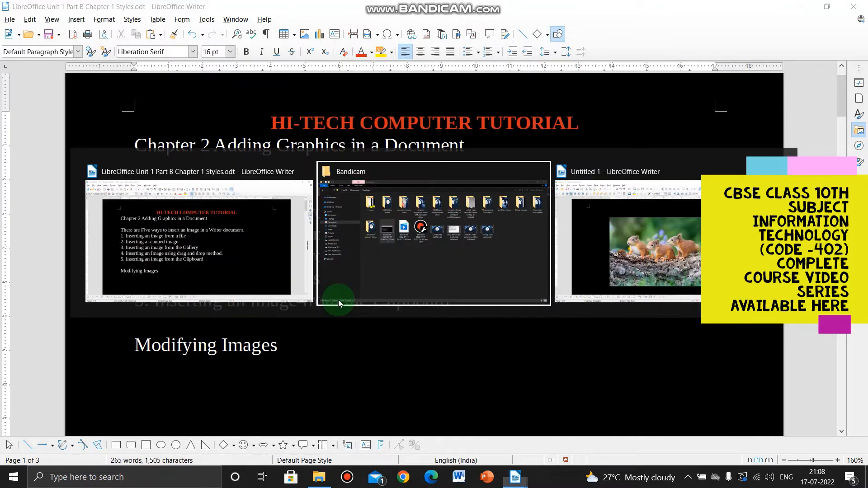
key("alt+Tab")
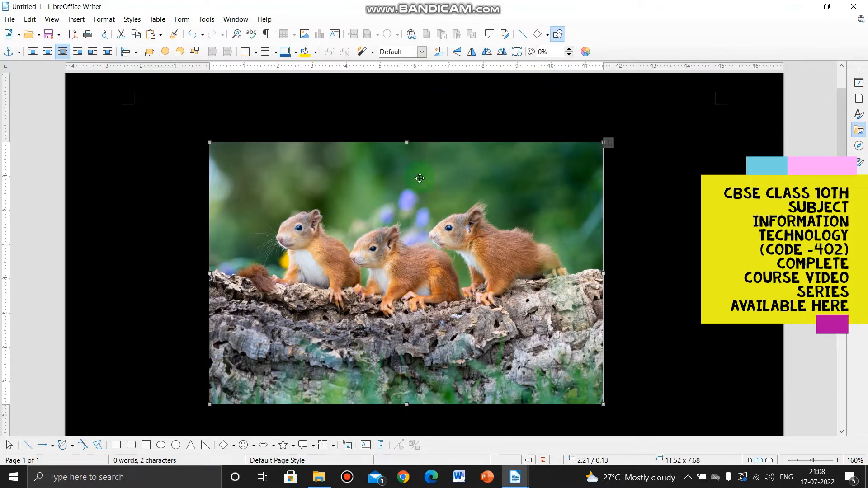
left_click(641, 254)
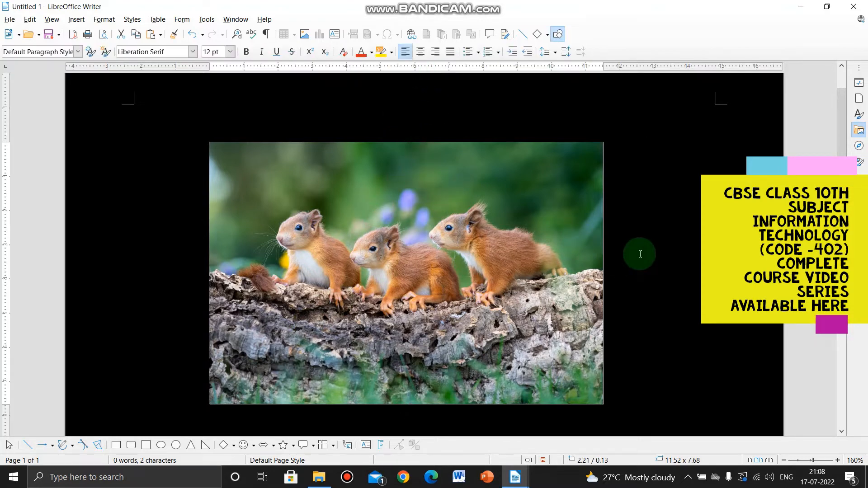
left_click(31, 52)
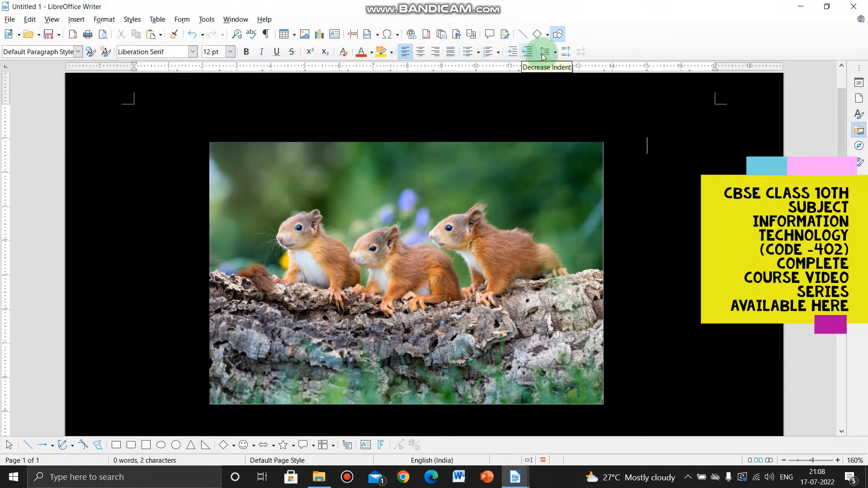
left_click(487, 187)
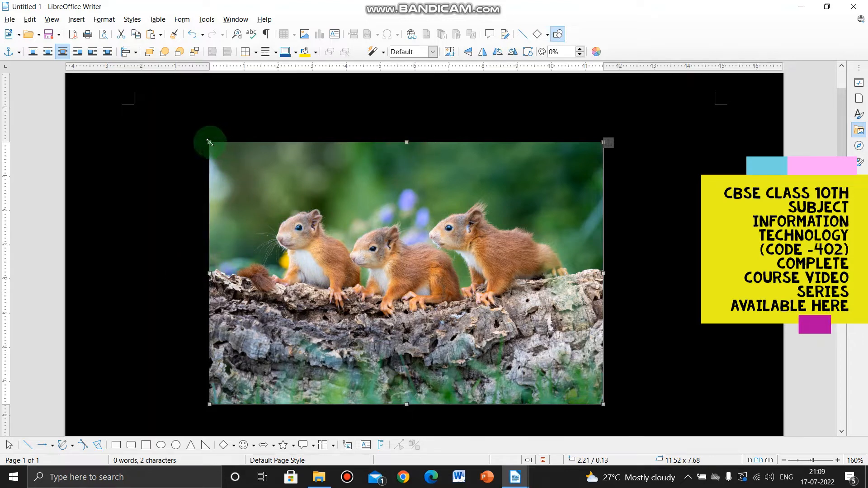
Resize the squirrel image by its corners and side to about 6.71 × 5.73 cm.
mouse_move(210, 142)
left_mouse_down()
mouse_move(289, 208)
mouse_move(281, 188)
mouse_move(219, 140)
left_mouse_up()
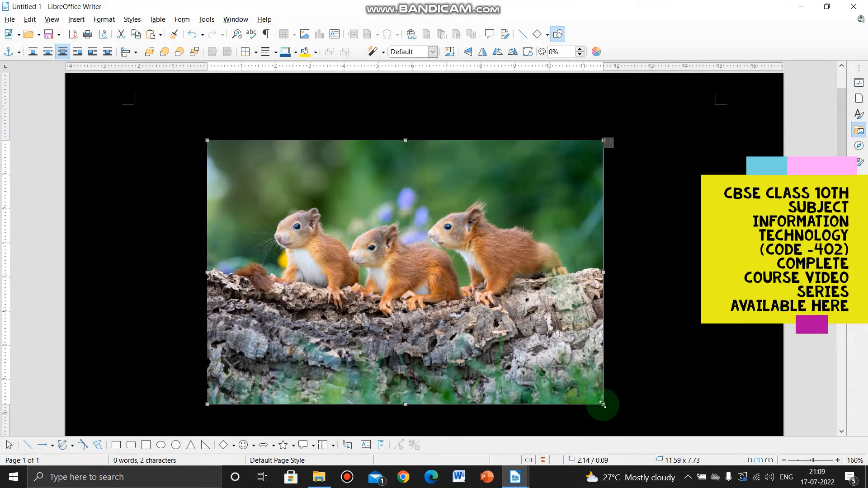
left_click_drag(603, 405, 543, 365)
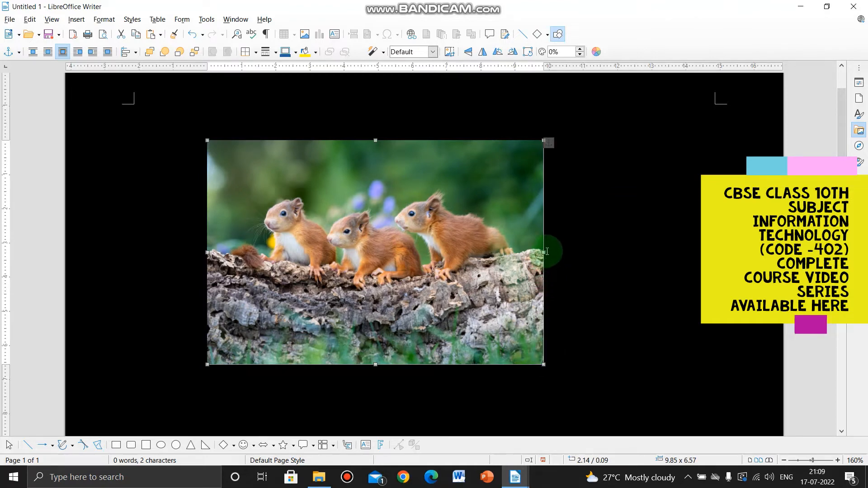
left_click_drag(547, 252, 470, 253)
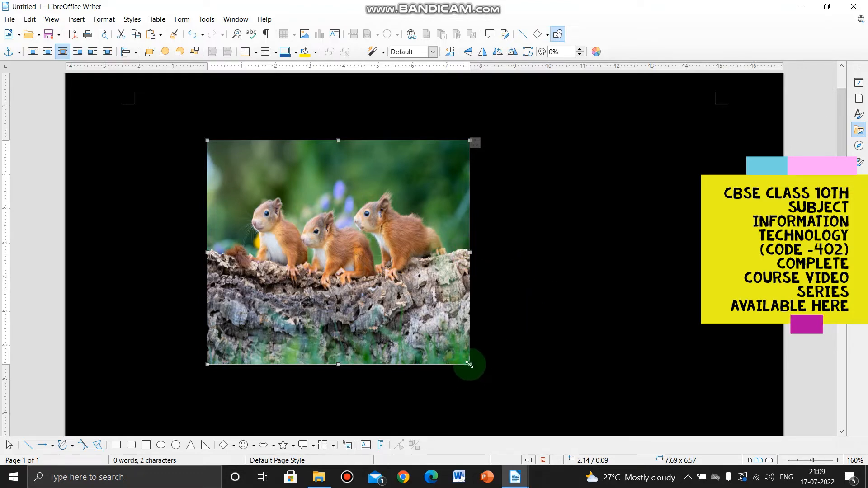
left_click_drag(470, 364, 432, 329)
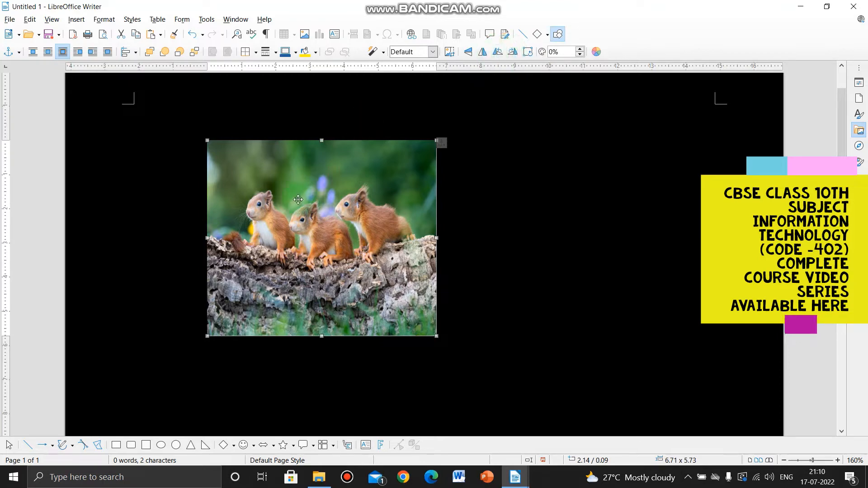
Rotate the squirrel image 90° right three times.
left_click(513, 53)
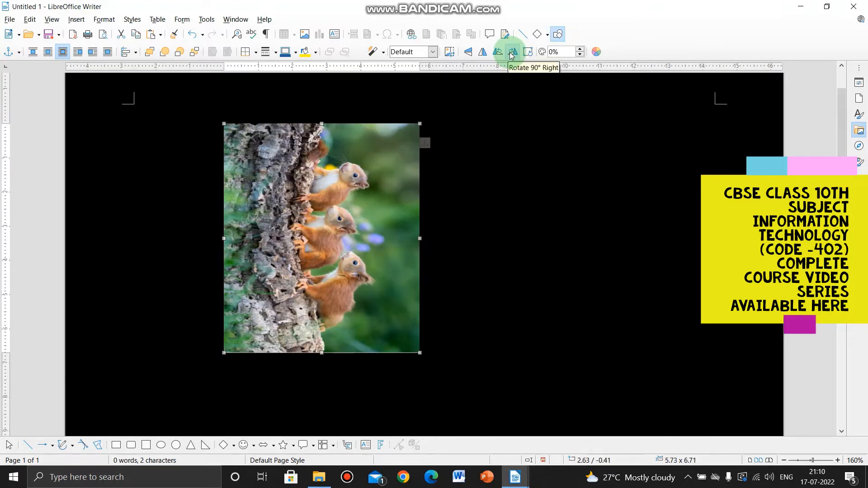
left_click(512, 53)
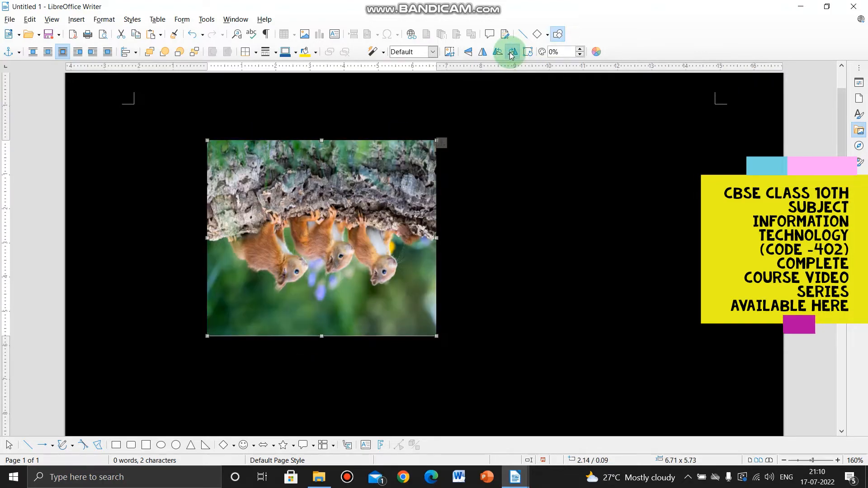
left_click(513, 53)
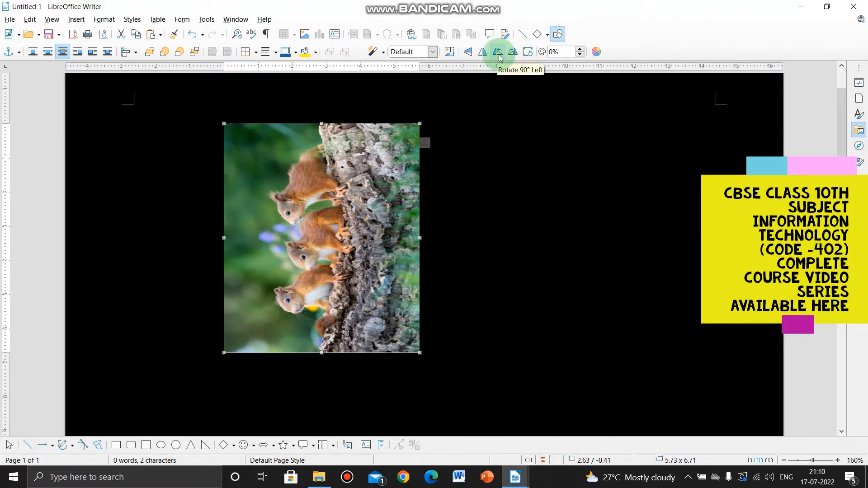
Rotate the squirrel image repeatedly by 90° left until it is upright again.
left_click(499, 53)
left_click(499, 53)
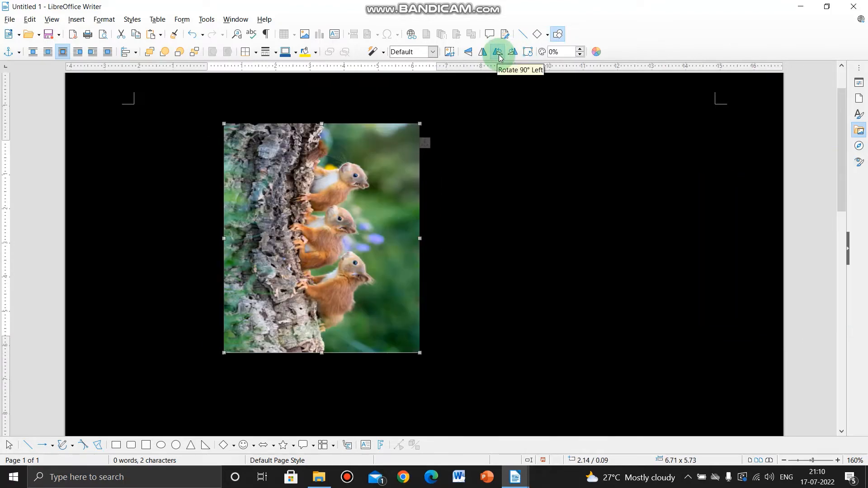
left_click(500, 54)
left_click(499, 53)
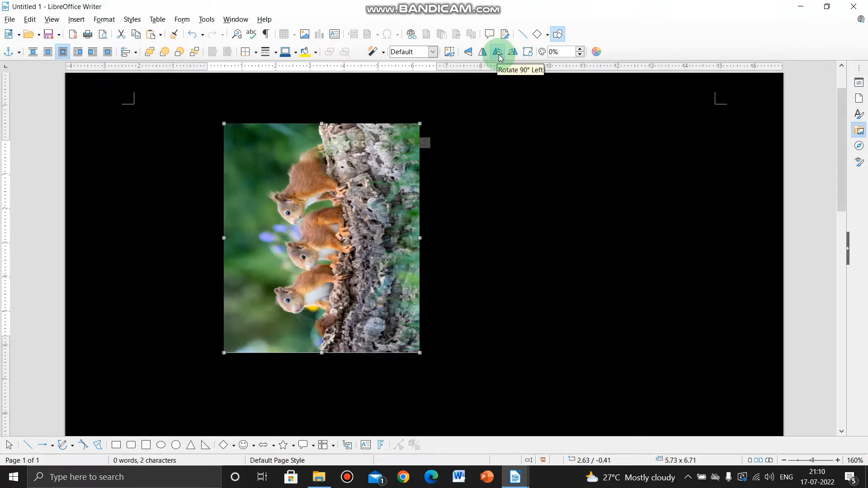
left_click(499, 53)
left_click(500, 53)
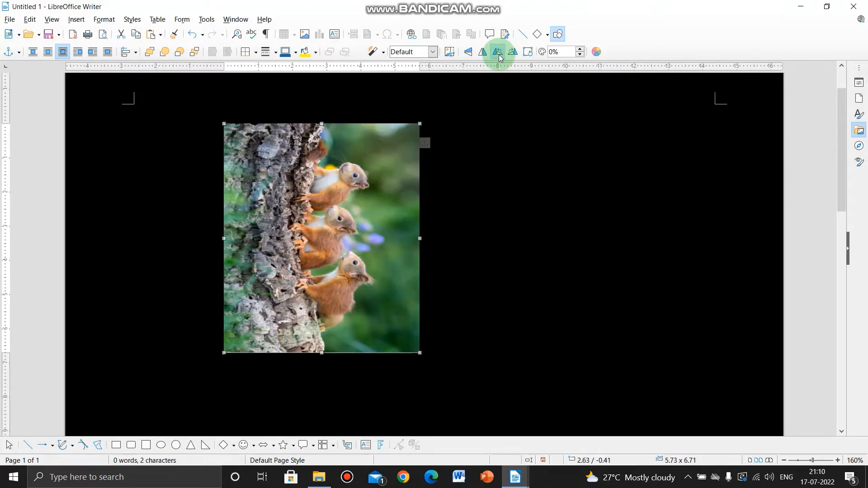
left_click(499, 54)
Set the squirrel image's rotation angle to 220° in its properties, apply it and undo the rotation.
right_click(343, 228)
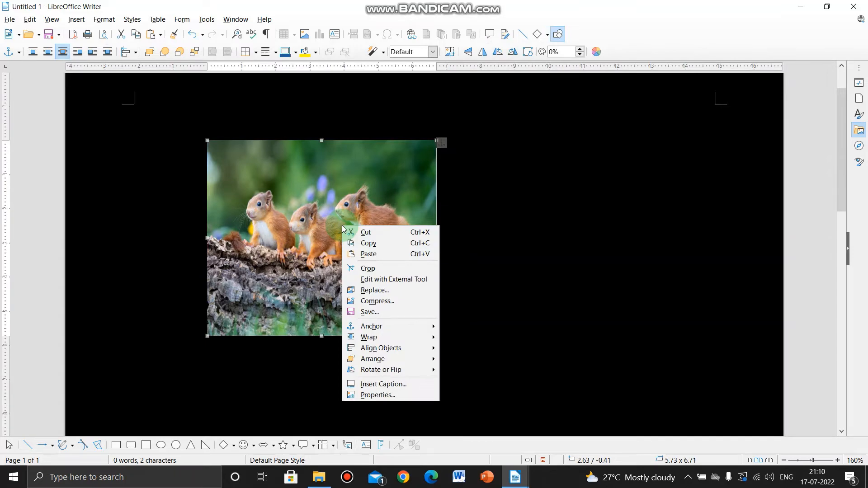
left_click(367, 399)
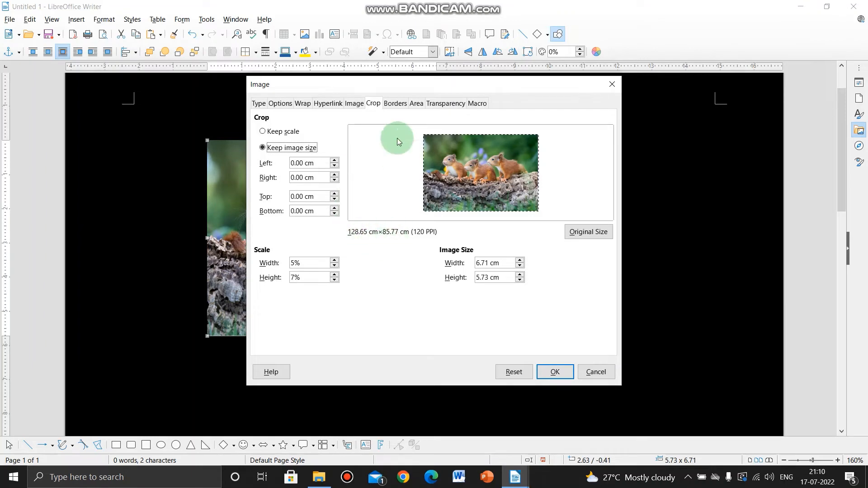
left_click(361, 106)
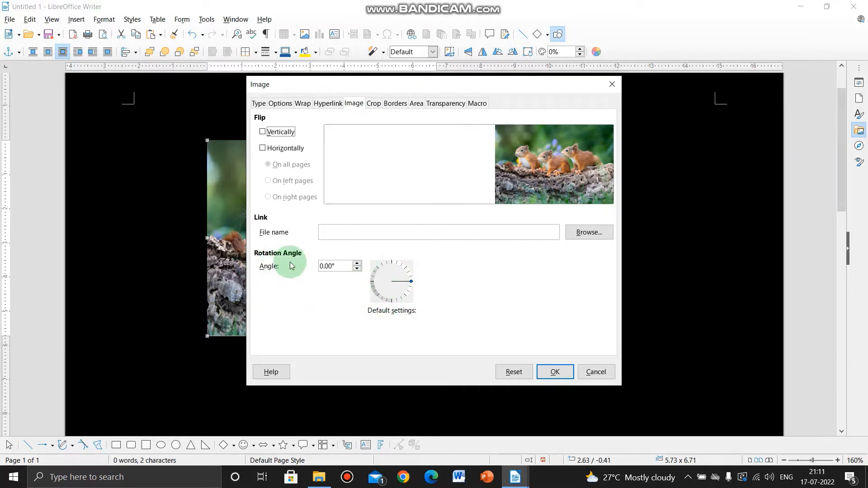
left_click(357, 264)
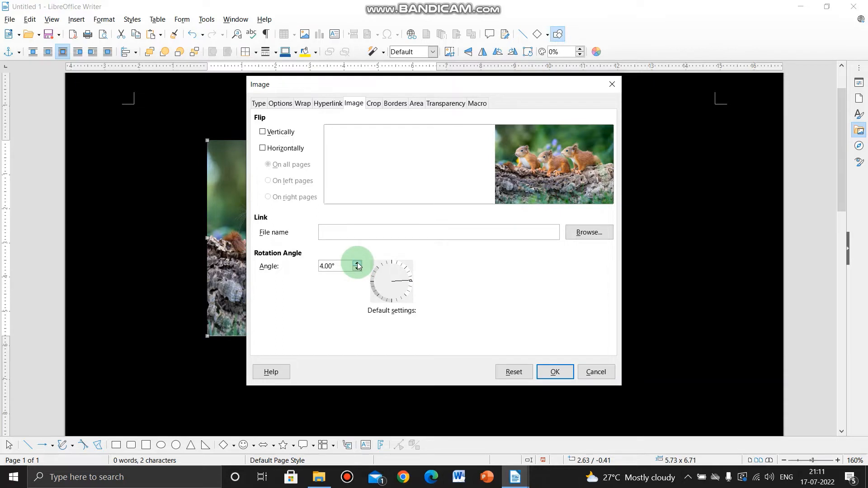
left_click(358, 263)
left_click(357, 263)
left_click_drag(407, 279, 376, 299)
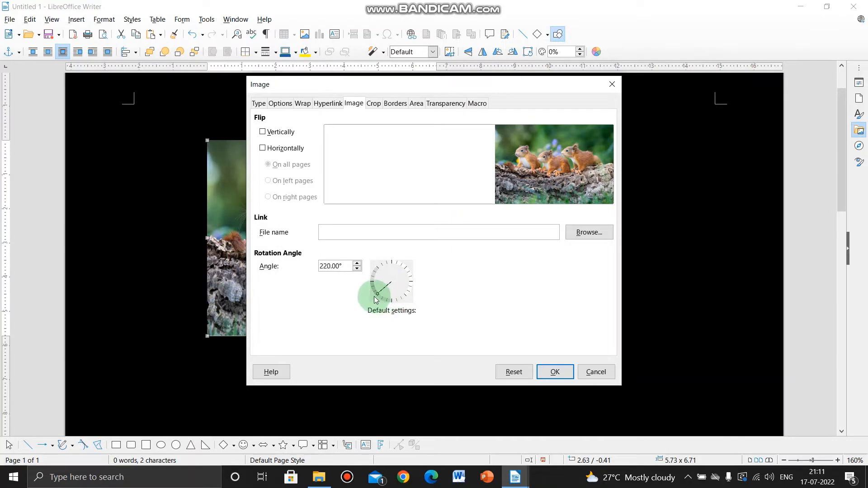
left_click(555, 371)
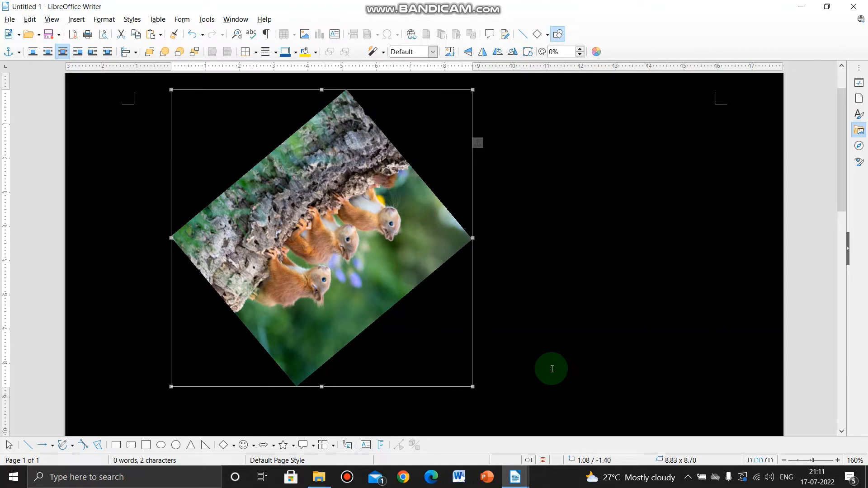
key("ctrl+z")
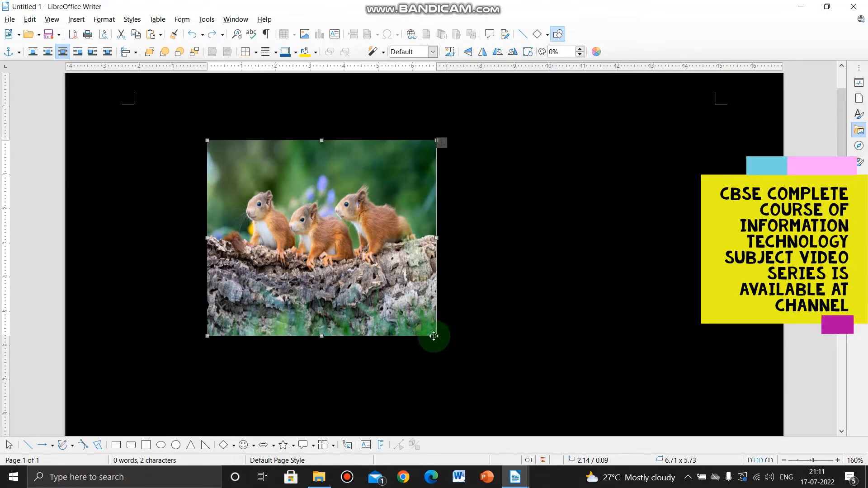
Enlarge the squirrel image to about 8.42 × 7.19 cm and crop it from two opposite corners to about 6.63 × 3.51 cm.
left_click_drag(437, 337, 495, 355)
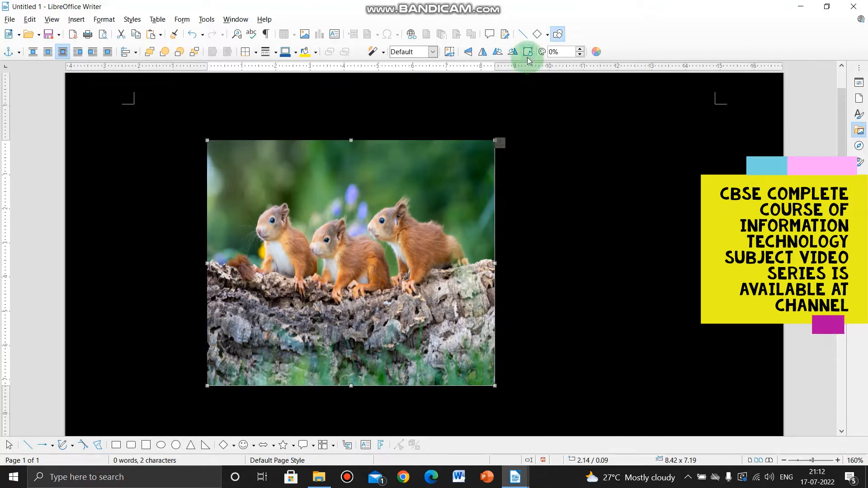
left_click(450, 52)
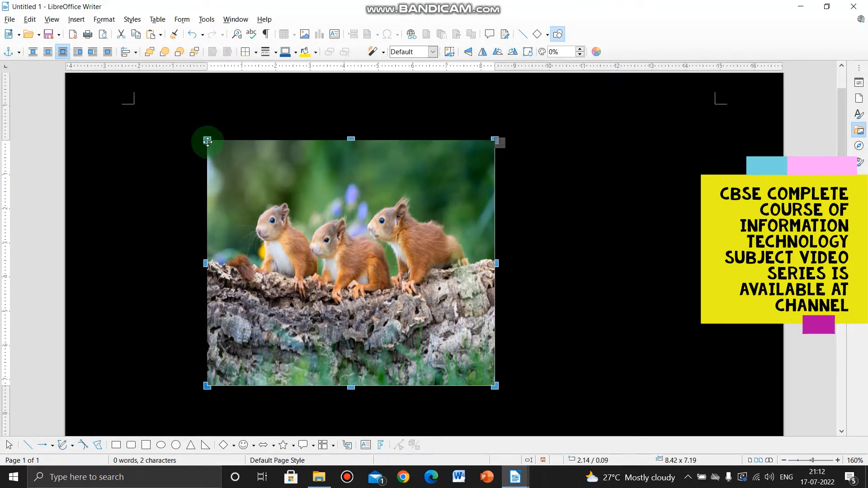
left_click_drag(208, 142, 245, 189)
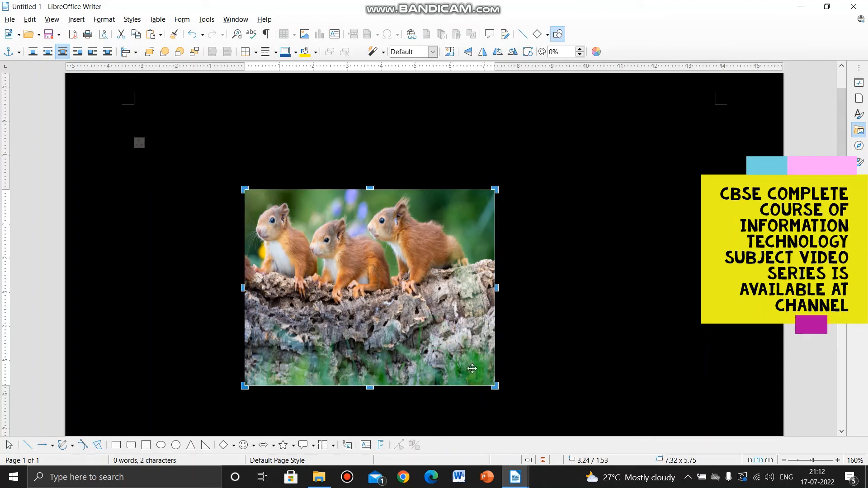
left_click_drag(495, 386, 471, 309)
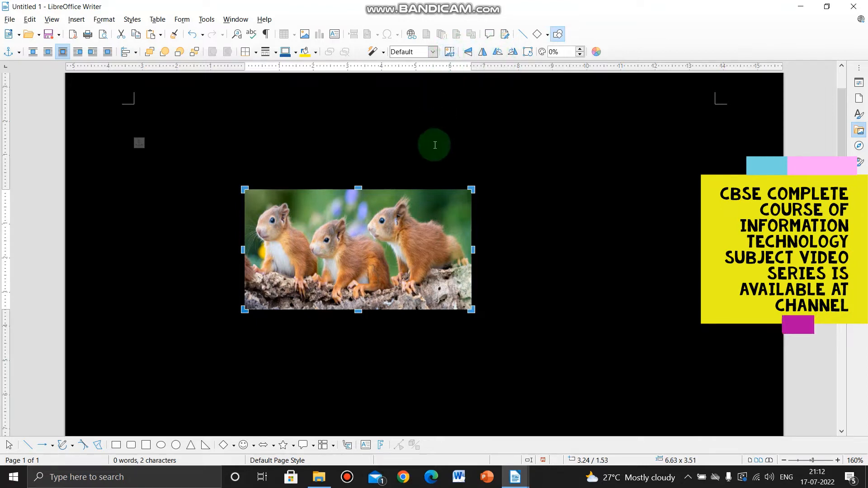
left_click(507, 161)
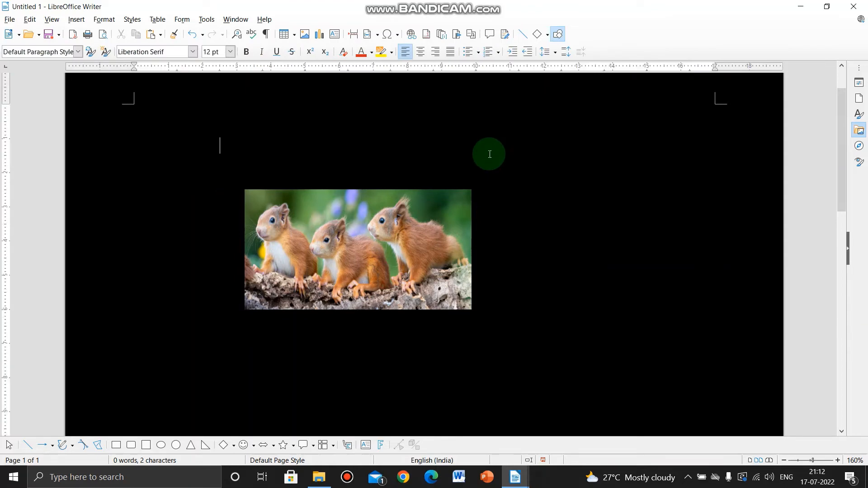
left_click(430, 226)
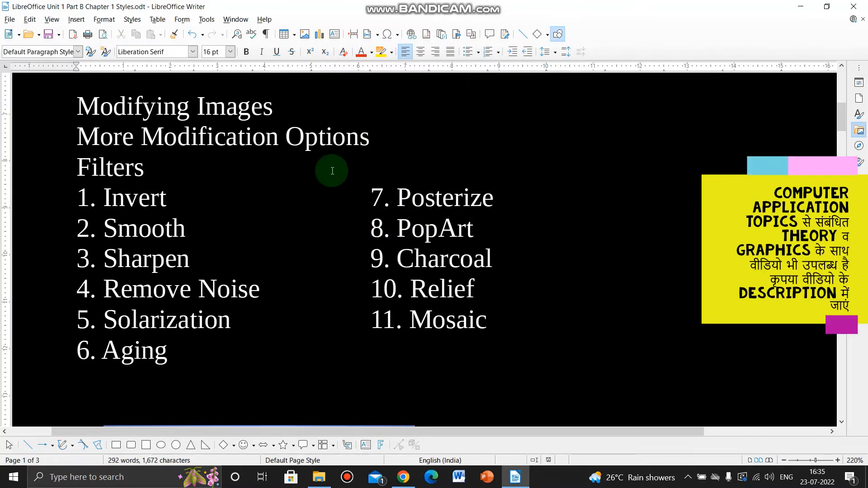
Go through the image filters listed in the chapter notes one by one, from Invert to Relief.
left_click(183, 199)
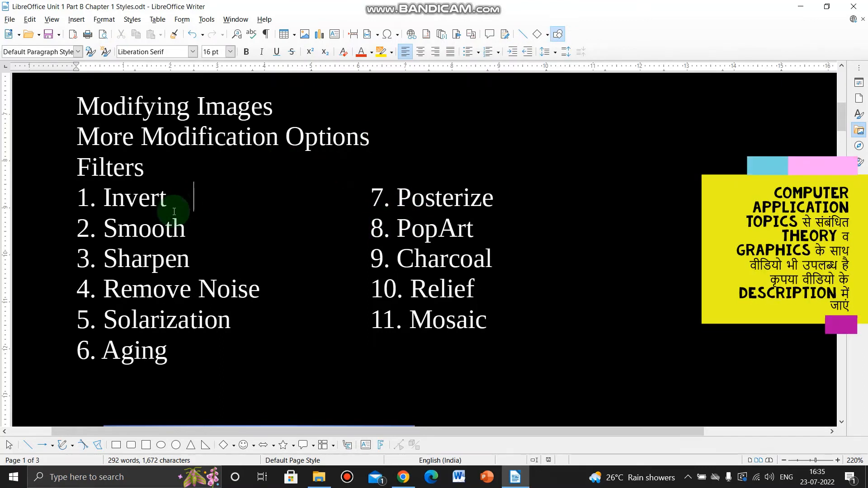
left_click(197, 228)
left_click(185, 258)
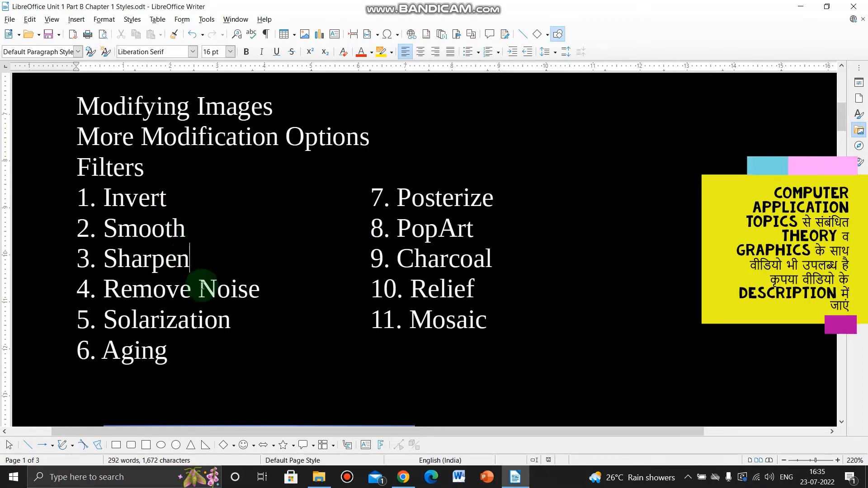
left_click(256, 291)
left_click(233, 319)
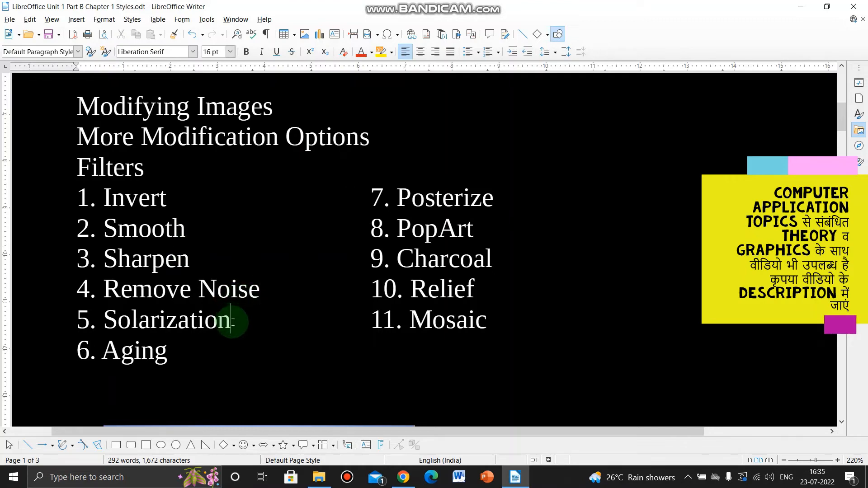
left_click(175, 353)
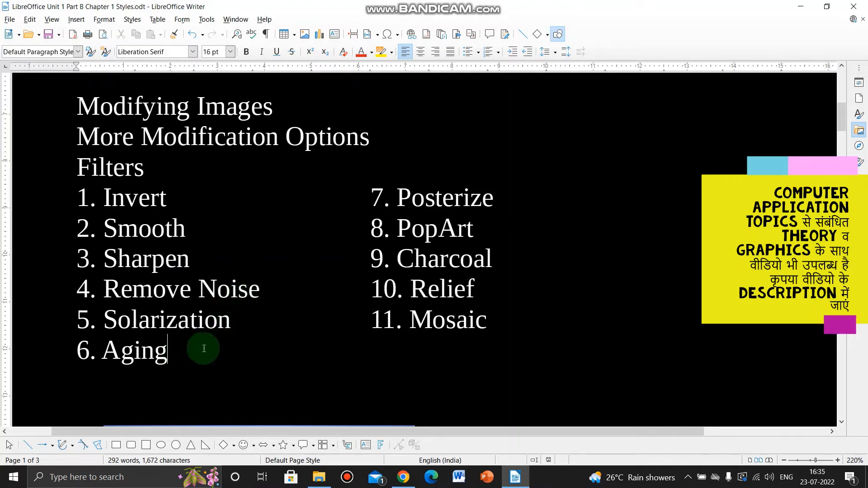
left_click(496, 201)
left_click(481, 226)
left_click(501, 259)
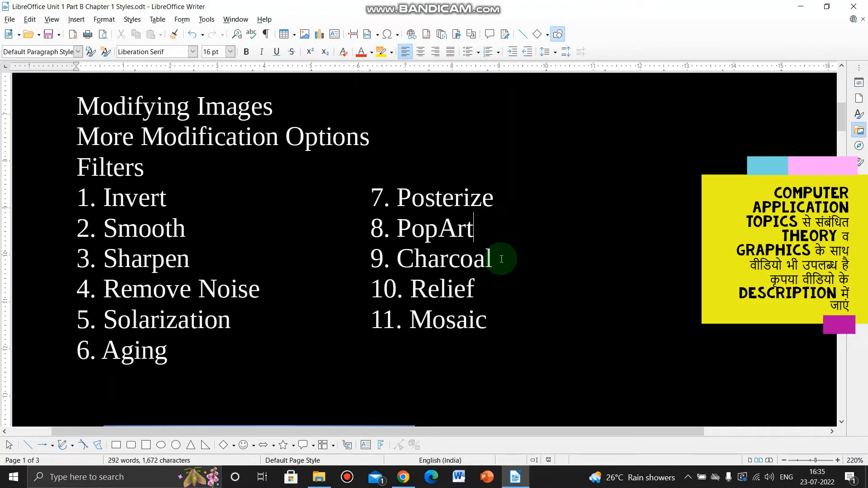
left_click(479, 288)
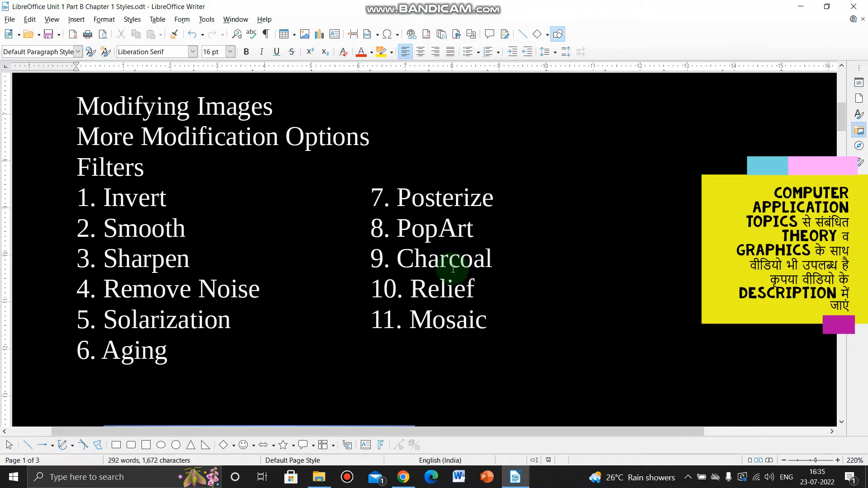
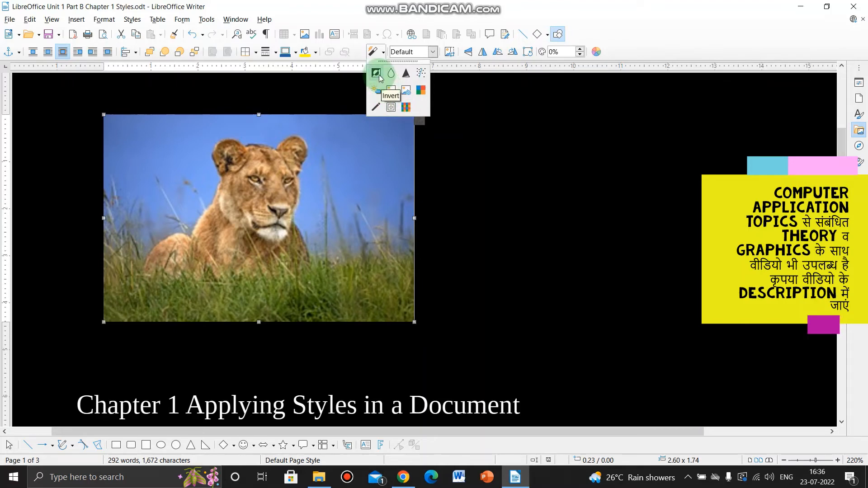
Try the Invert filter on the lion image in the chapter notes.
left_click(377, 74)
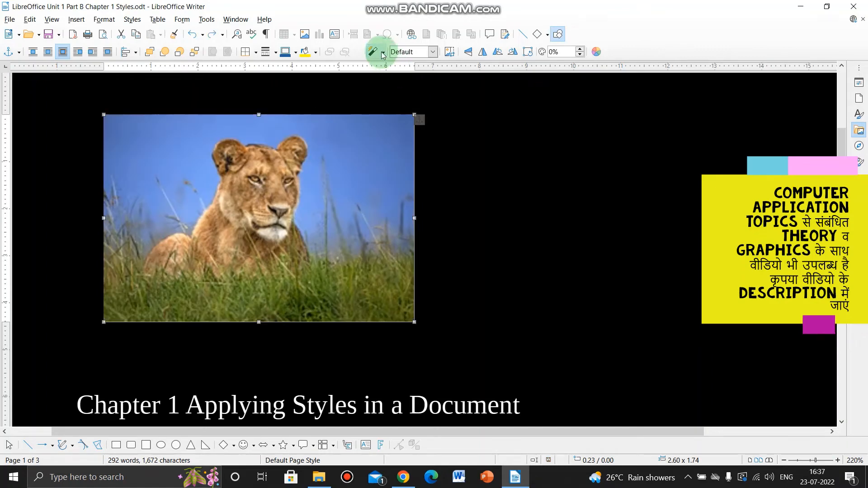
Apply the Smooth filter to the lion image with a smooth radius of 5.0 and undo it.
left_click(384, 53)
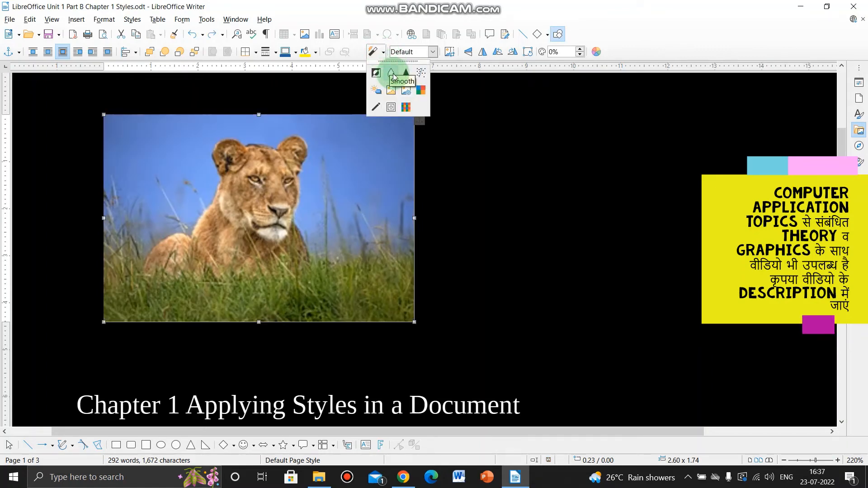
left_click(392, 73)
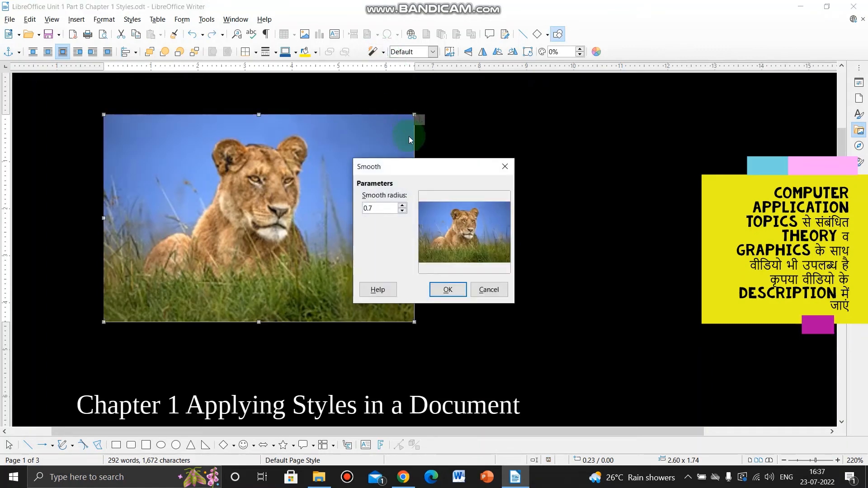
left_click(402, 206)
left_click(402, 206)
left_click(402, 206)
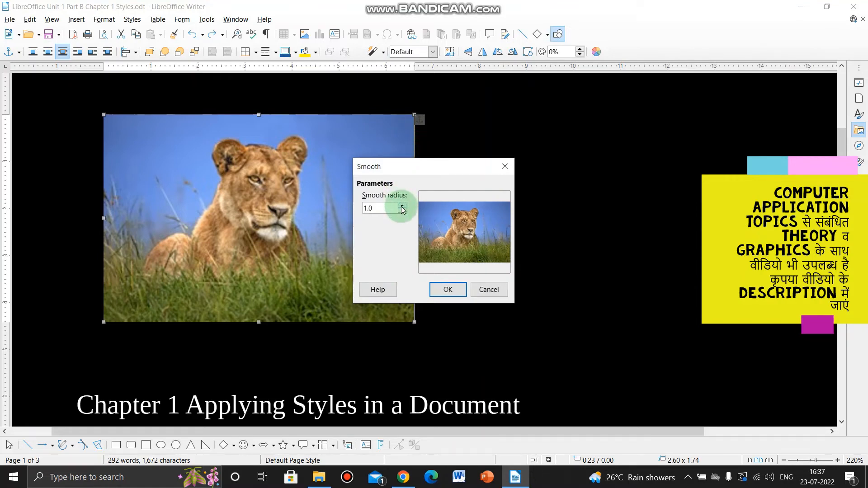
left_click(402, 207)
left_click(402, 206)
left_click(402, 206)
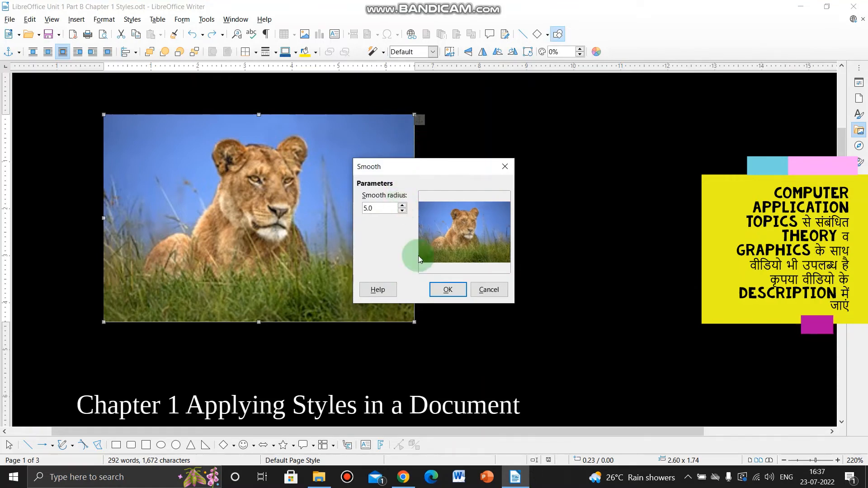
left_click(443, 291)
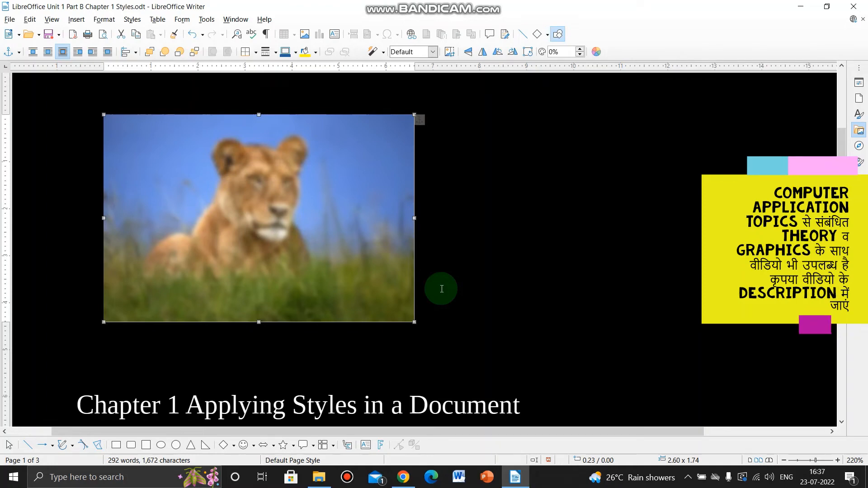
key("ctrl+z")
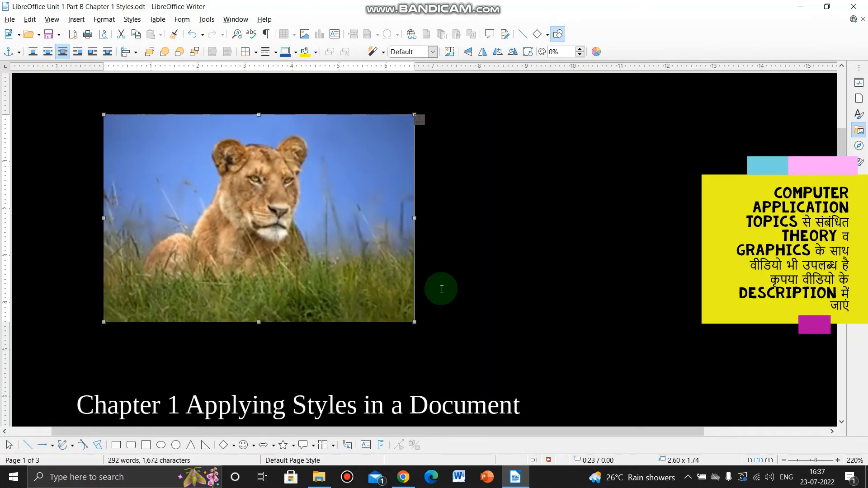
Sharpen the lion image four times in a row, undo the sharpening and redo a single pass.
left_click(384, 57)
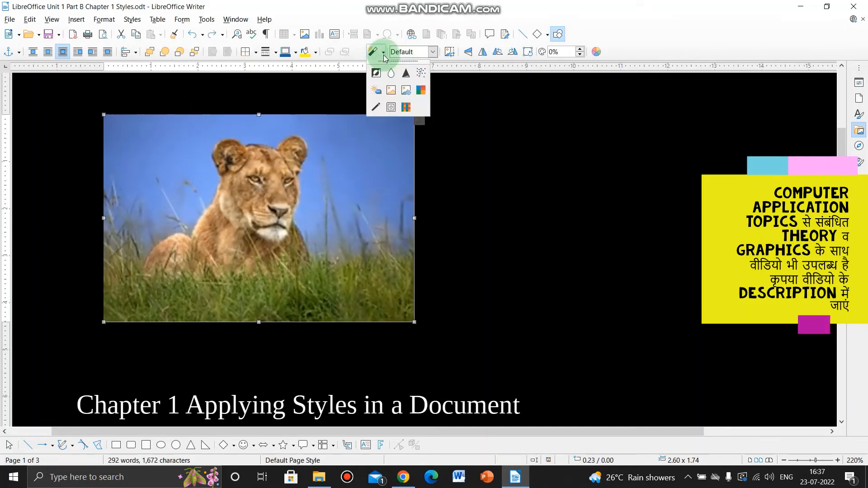
left_click(406, 75)
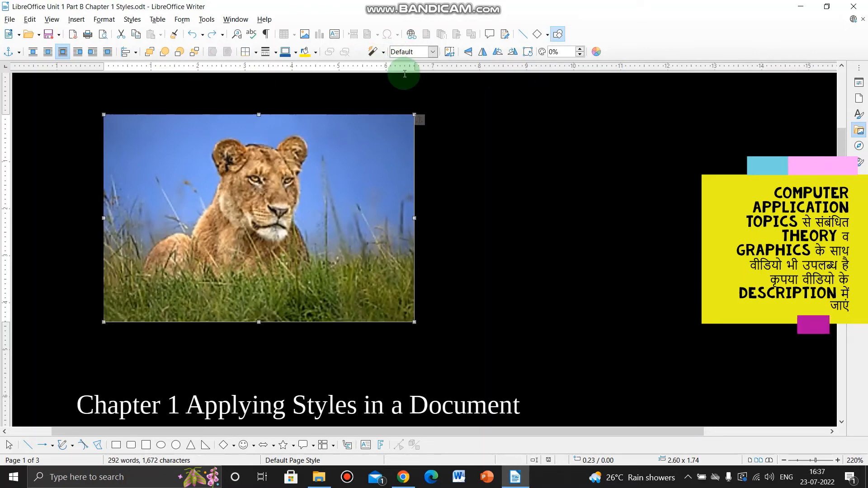
left_click(384, 53)
left_click(406, 73)
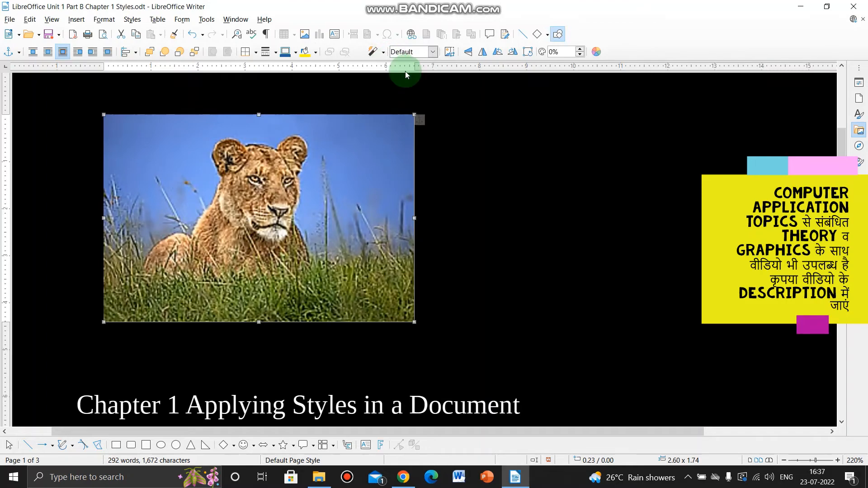
left_click(384, 54)
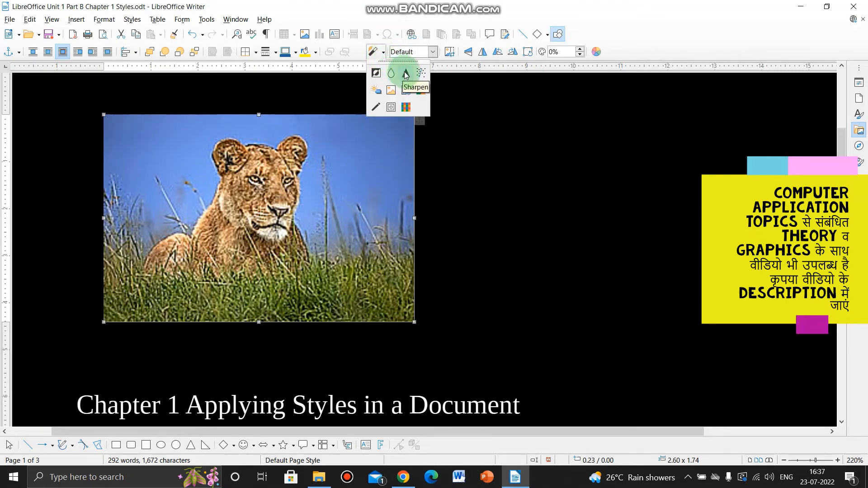
left_click(405, 72)
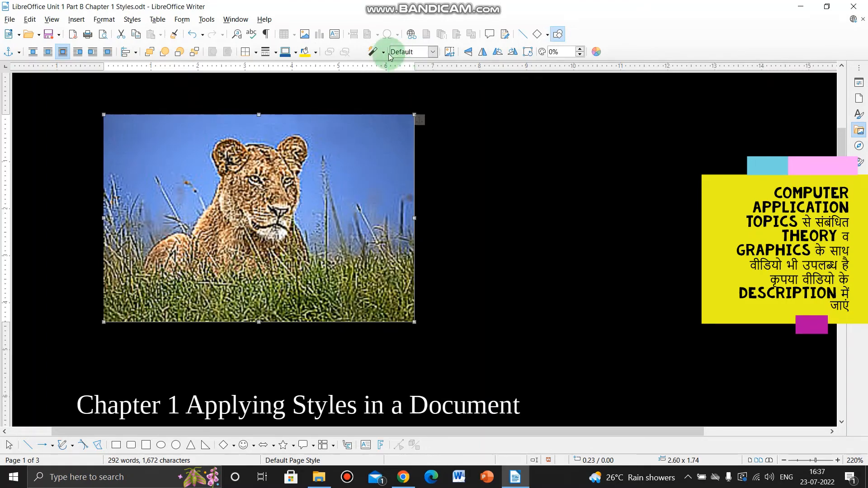
left_click(383, 53)
left_click(406, 73)
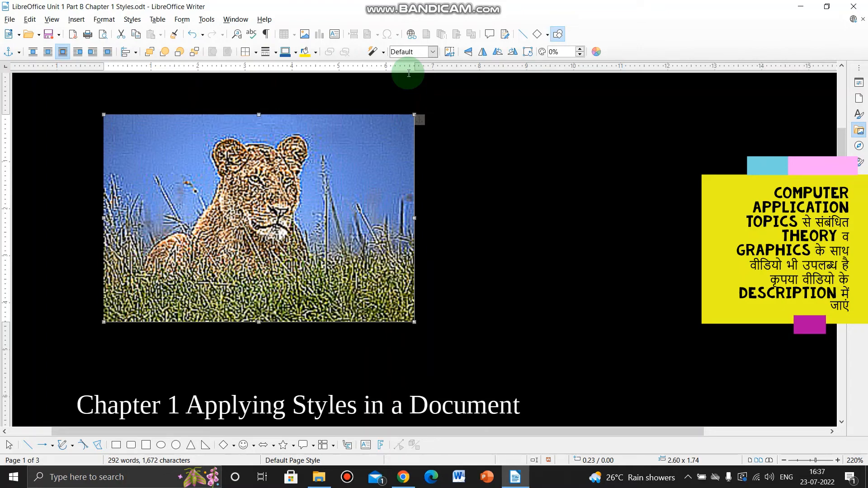
key("ctrl+z")
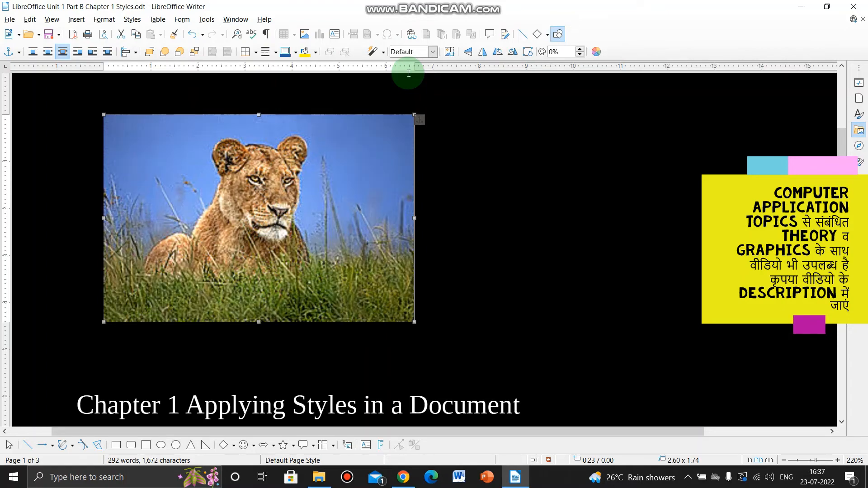
key("ctrl+z")
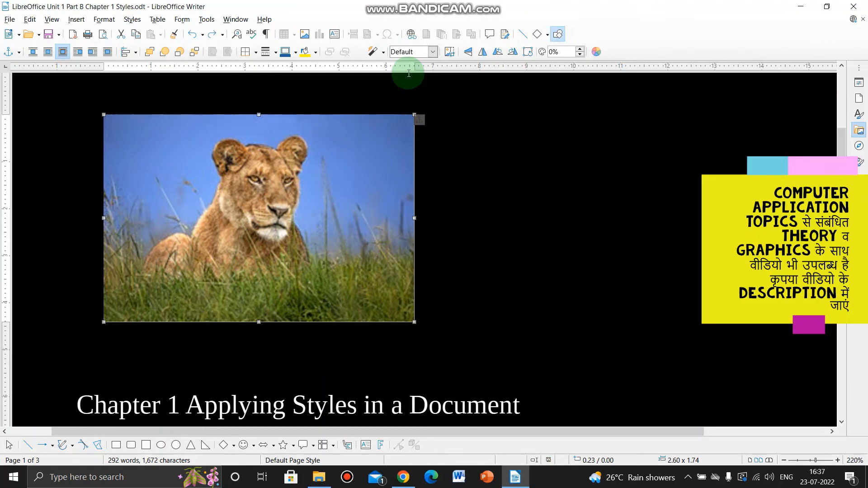
key("ctrl+y")
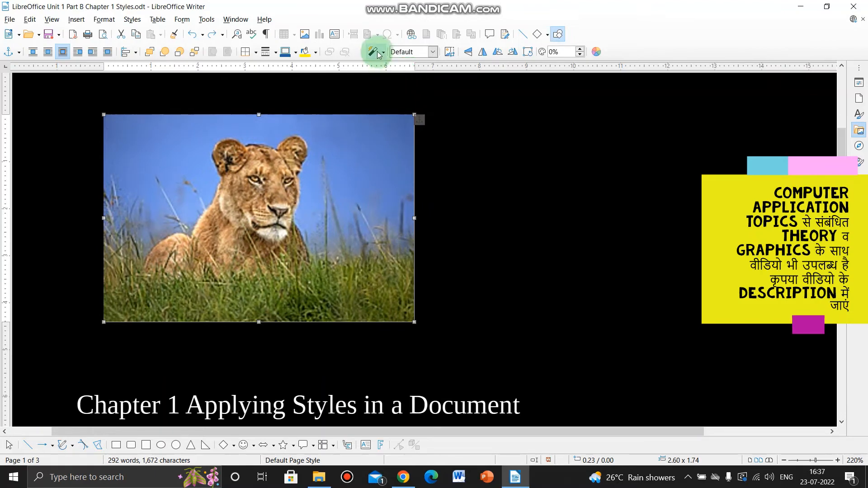
Apply the Remove Noise filter to the lion image twice and undo the noise removal.
left_click(384, 53)
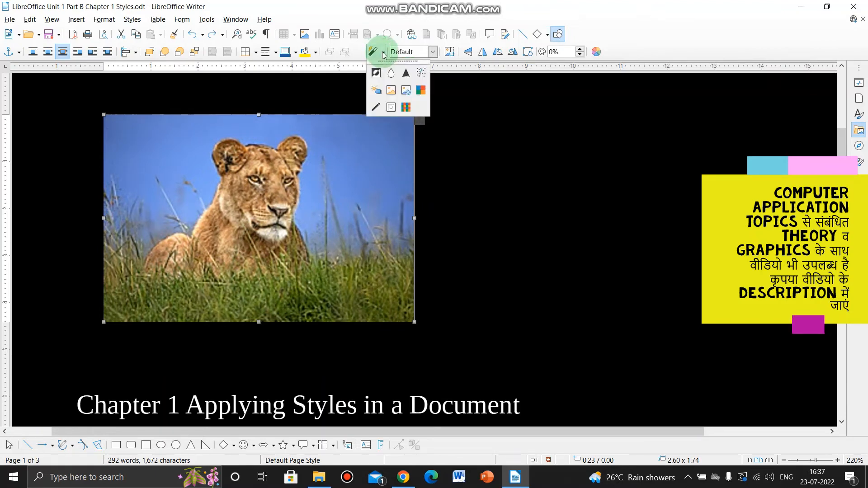
left_click(421, 74)
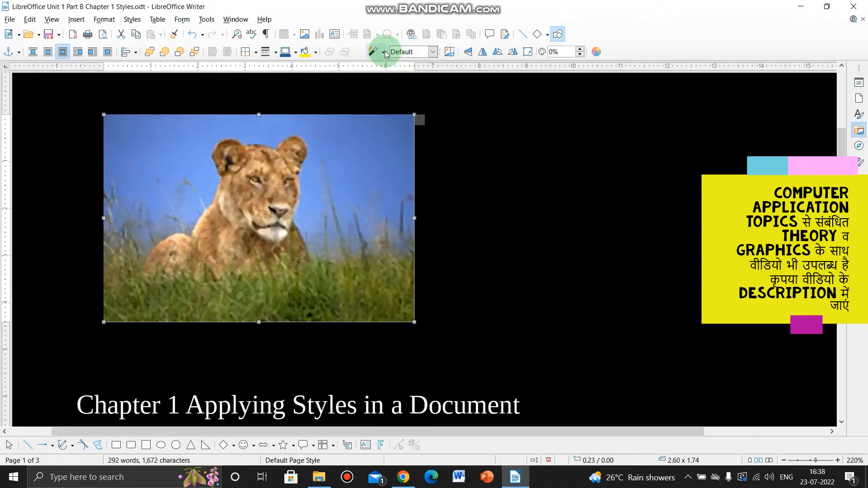
left_click(386, 53)
left_click(420, 71)
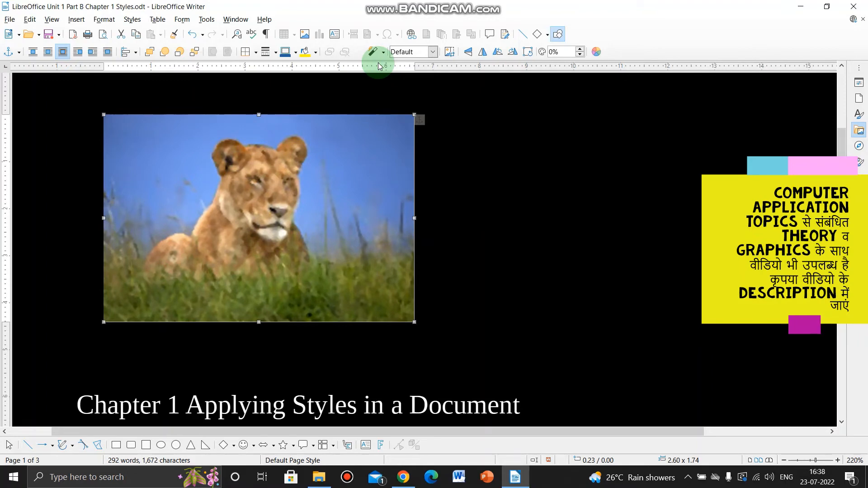
key("ctrl+z")
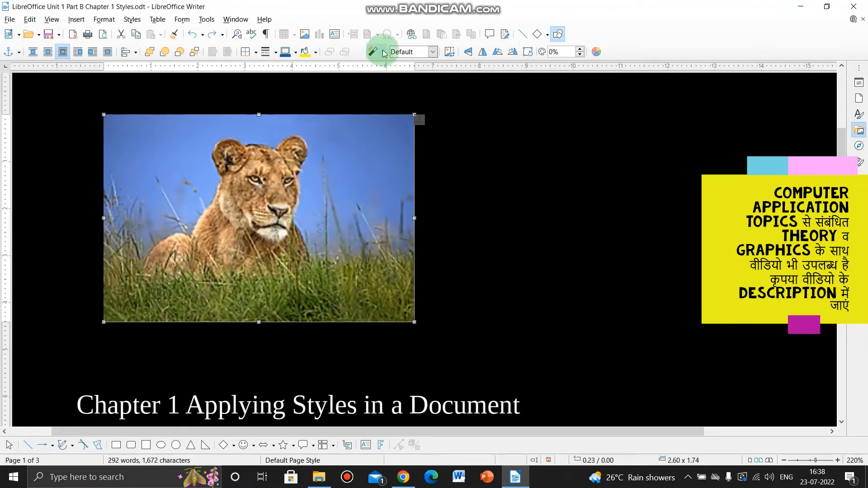
Apply the Solarization filter to the lion image with a threshold value of 58% and undo it.
left_click(384, 54)
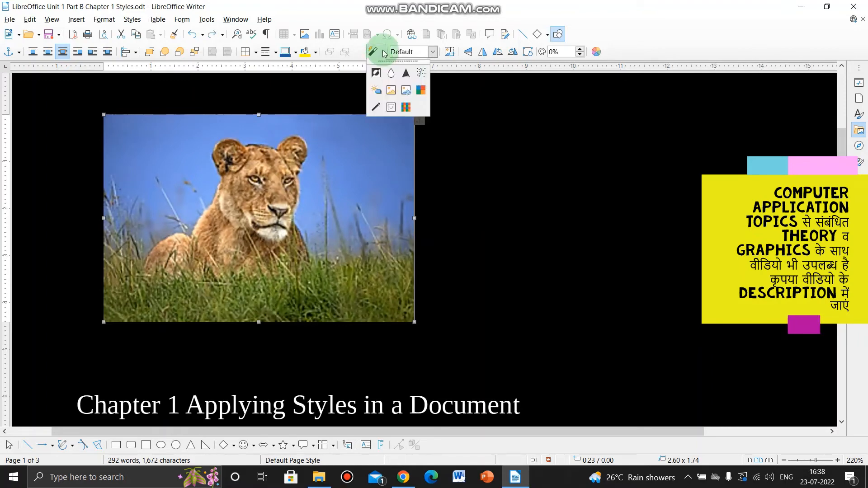
left_click(378, 91)
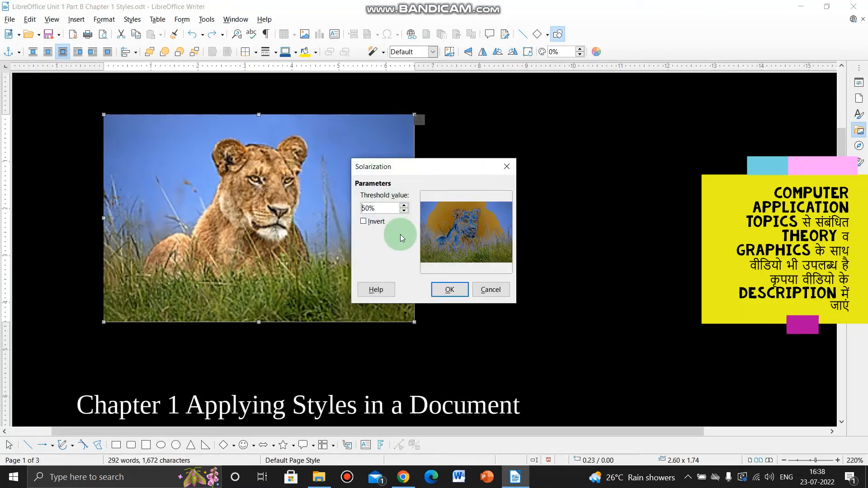
left_click(404, 205)
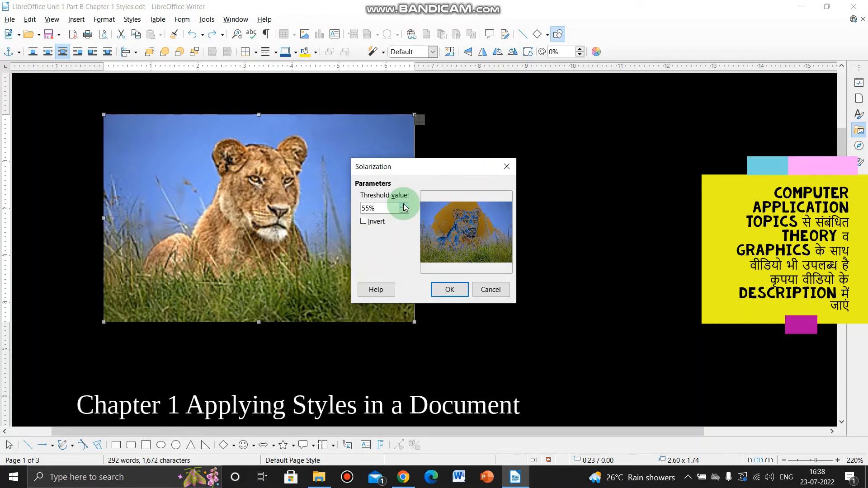
left_click(404, 206)
left_click(404, 206)
left_click(404, 206)
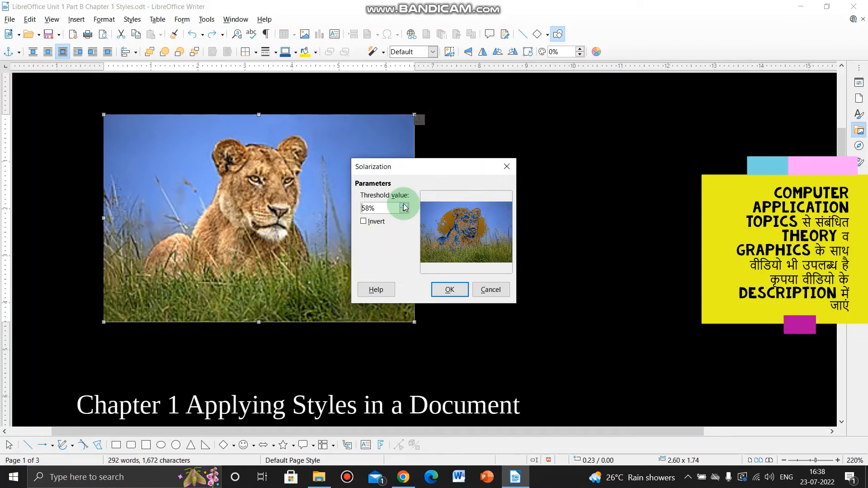
left_click(449, 290)
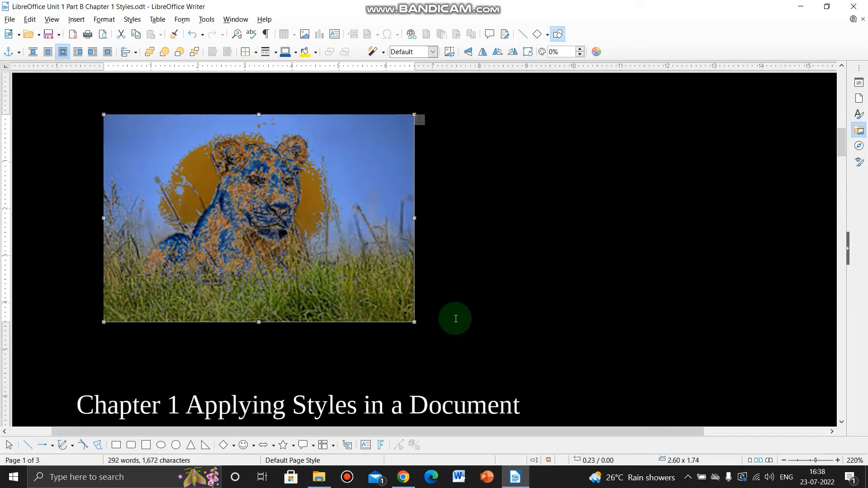
key("ctrl+z")
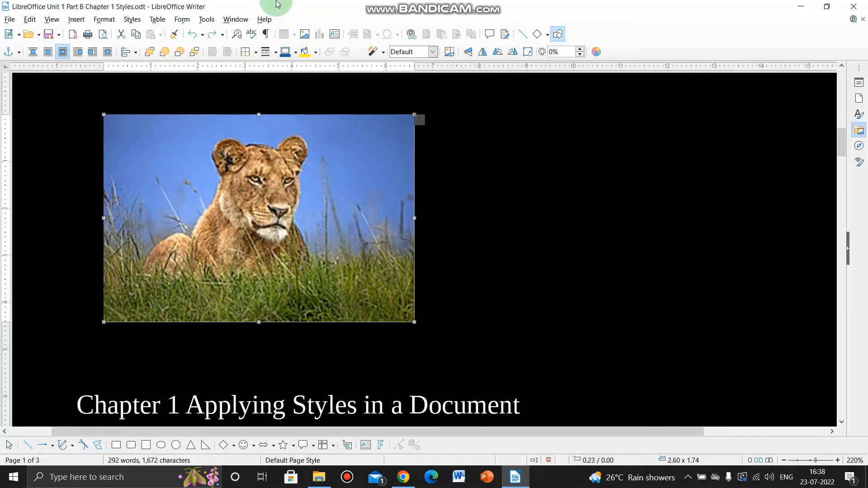
Apply the Aging filter to the lion image with the aging degree raised a few percent and undo it.
left_click(383, 53)
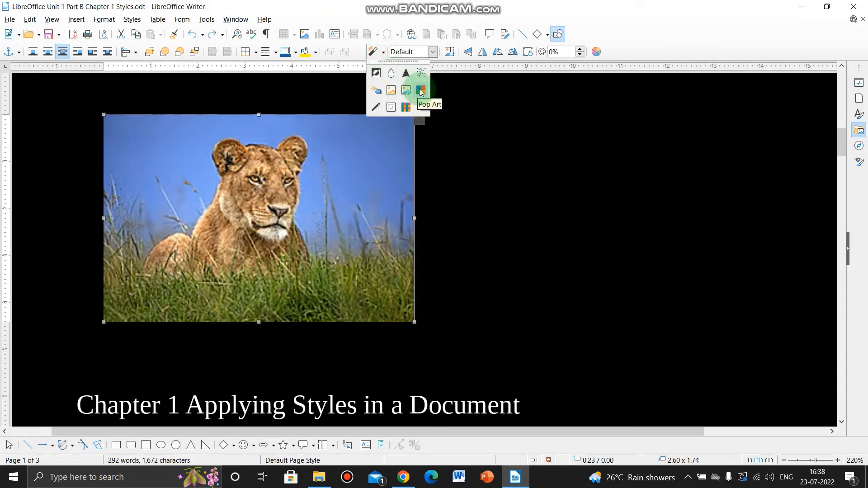
left_click(395, 92)
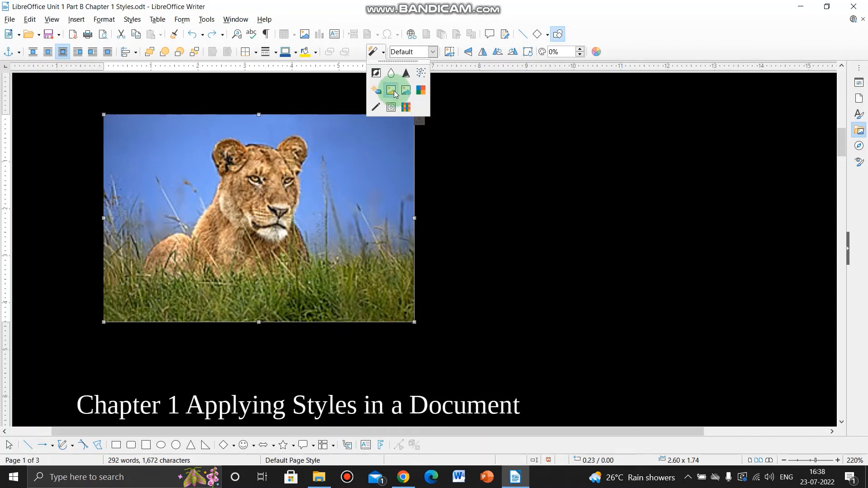
left_click(394, 91)
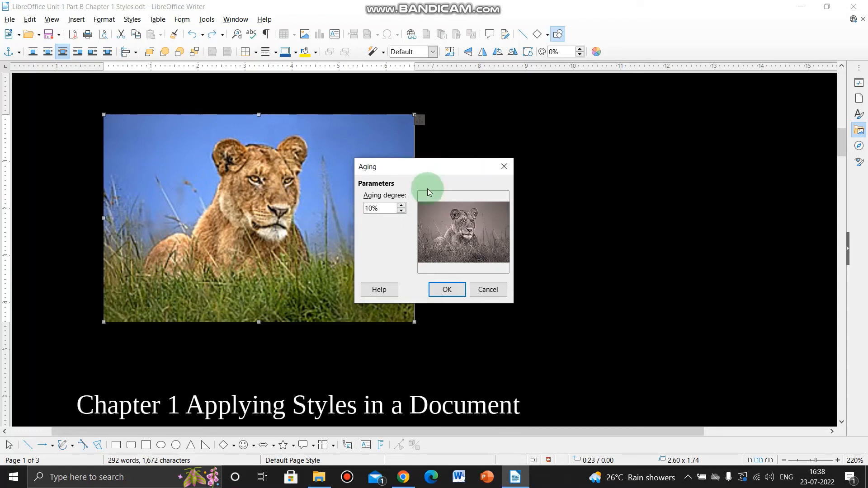
left_click(402, 206)
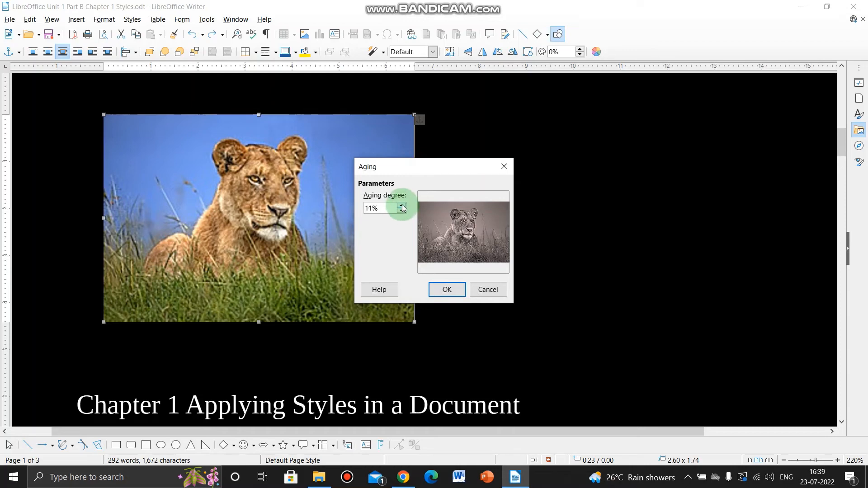
left_click(401, 206)
left_click(401, 206)
left_click(438, 292)
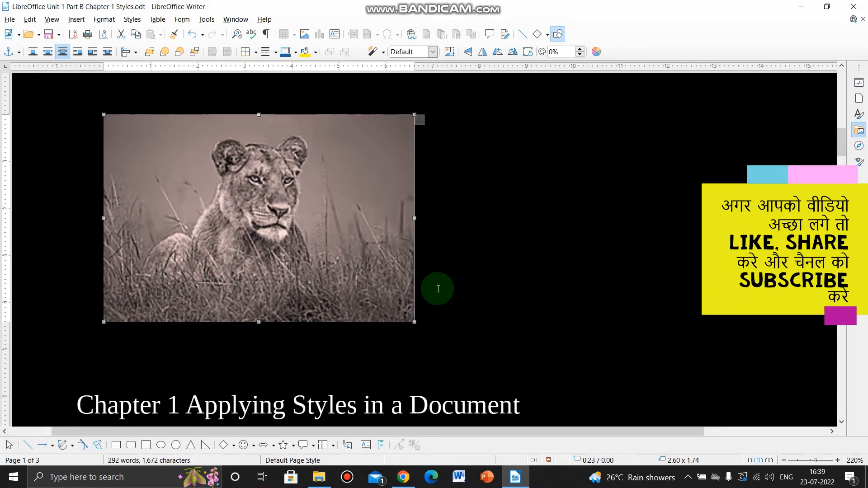
key("ctrl+z")
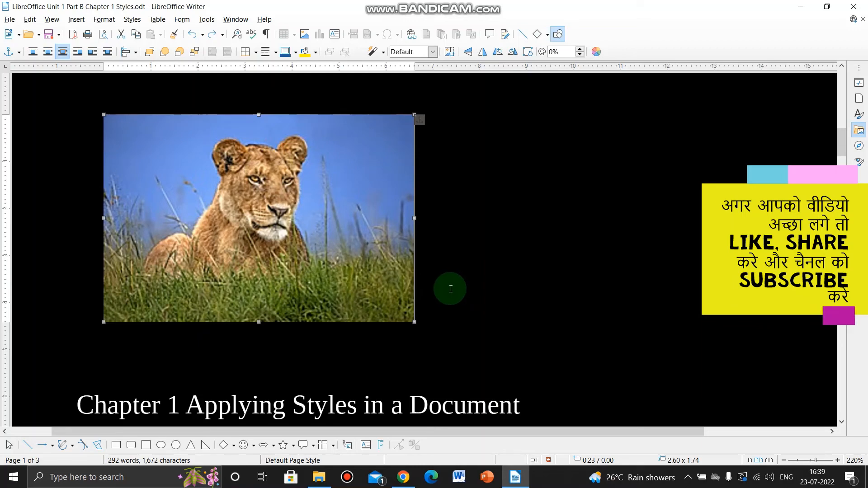
Apply the Posterize filter to the lion image with 20 poster colors and undo it.
left_click(376, 55)
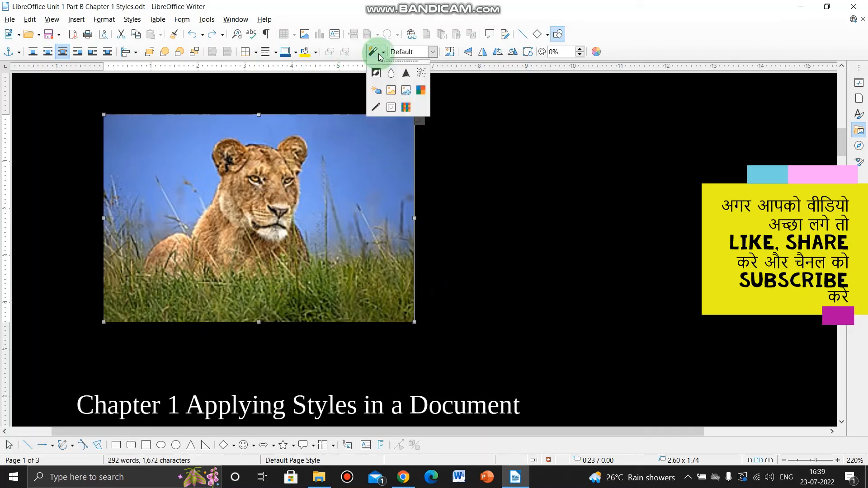
left_click(406, 91)
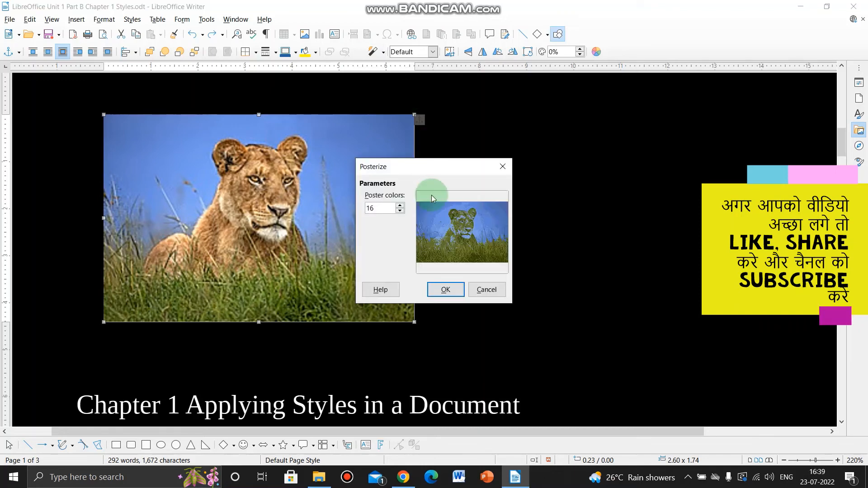
left_click(400, 206)
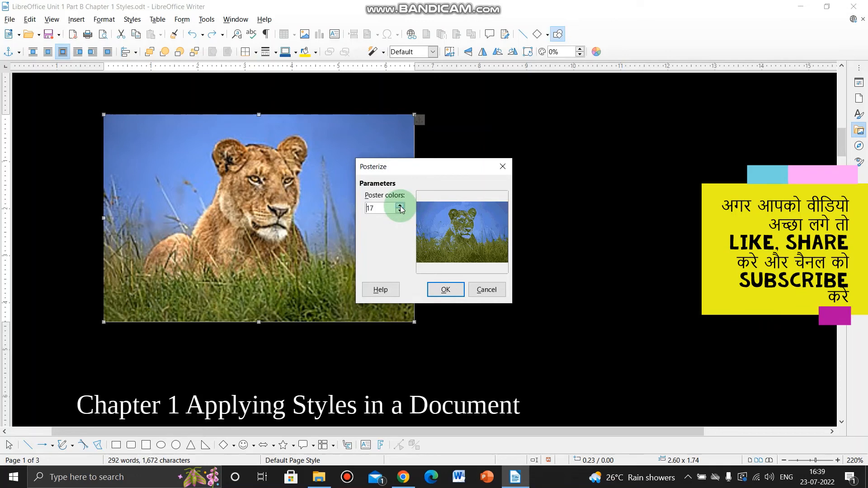
left_click(400, 206)
left_click(400, 206)
left_click(400, 205)
left_click(400, 206)
left_click(400, 205)
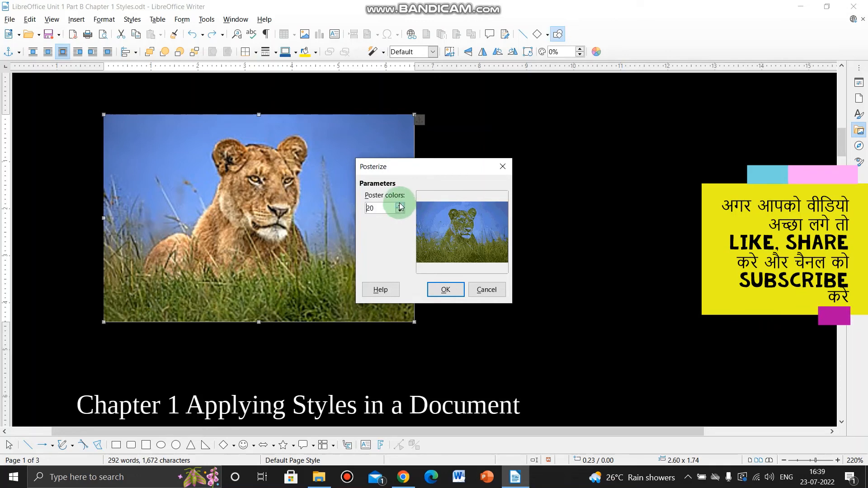
left_click(445, 290)
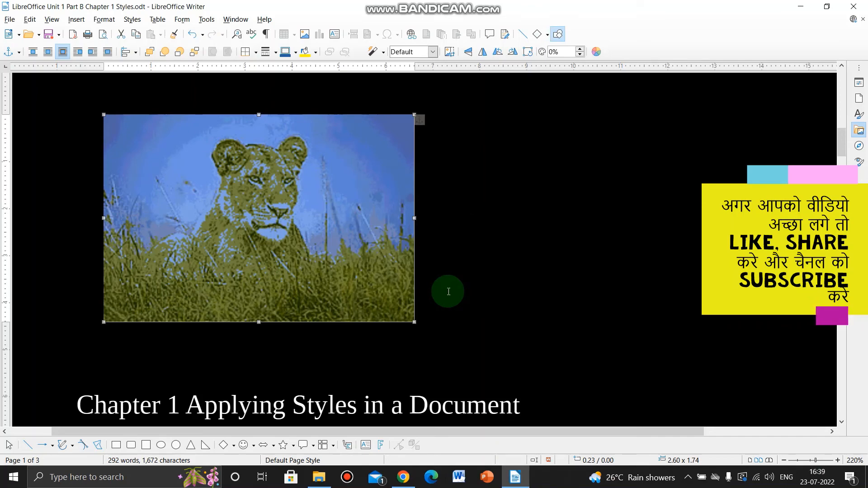
key("ctrl+z")
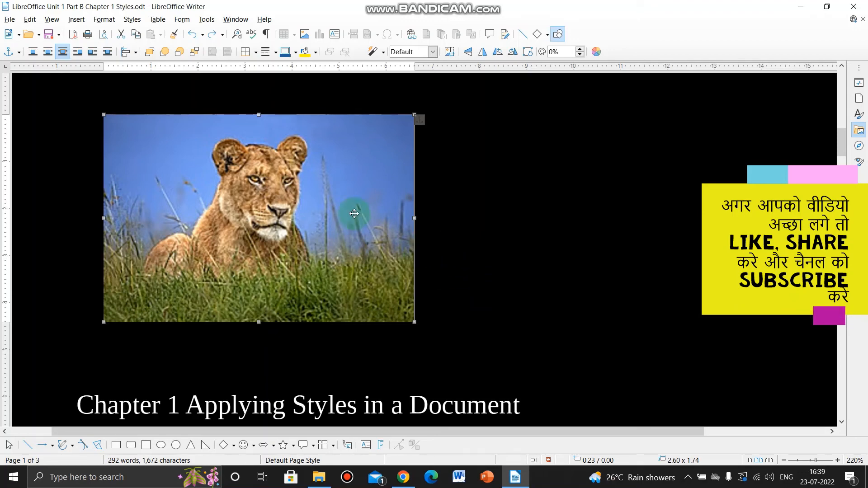
Apply the Pop Art filter to the lion image and undo it, and do the same with the Charcoal filter.
left_click(383, 53)
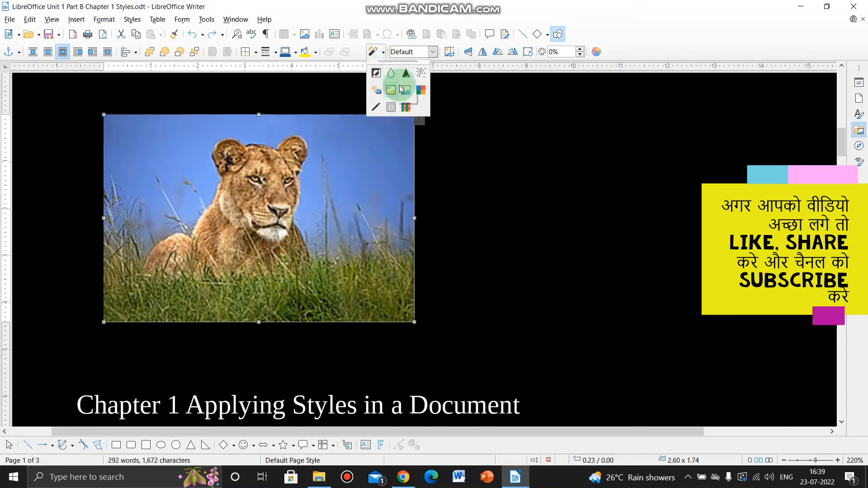
left_click(421, 93)
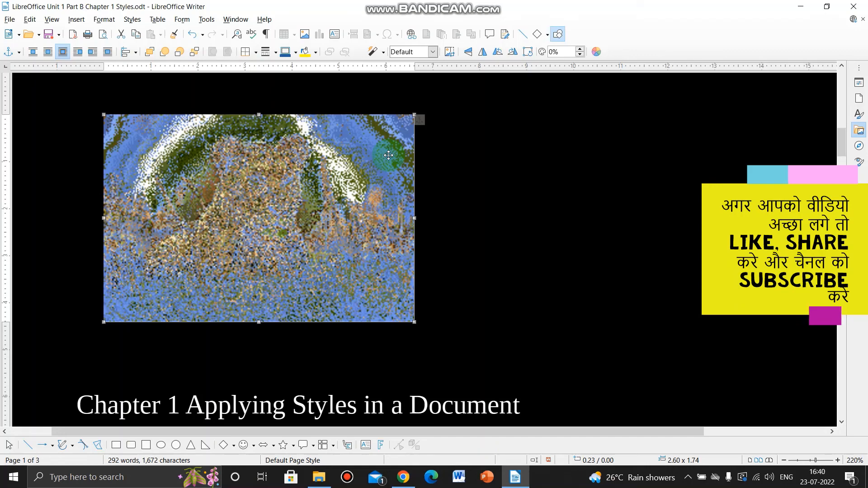
key("ctrl+z")
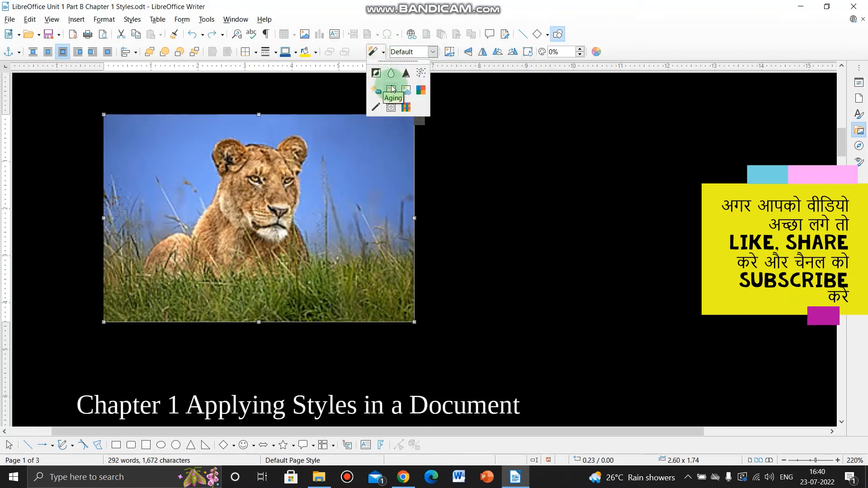
left_click(379, 106)
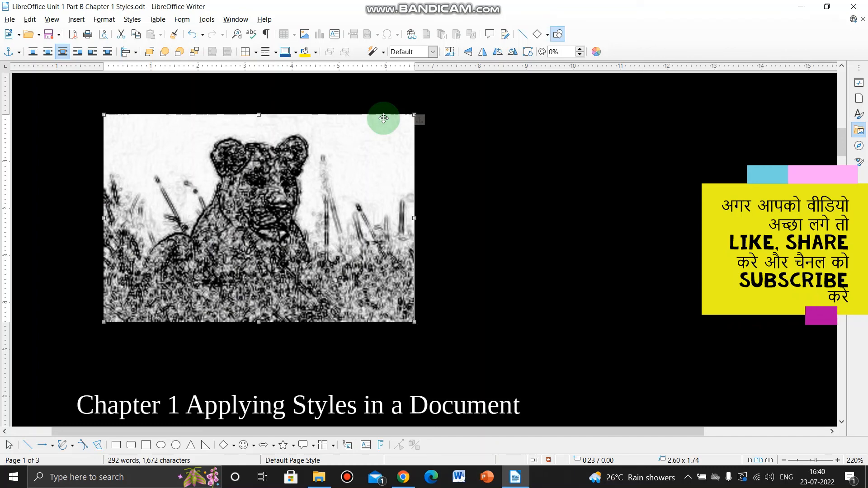
key("ctrl+z")
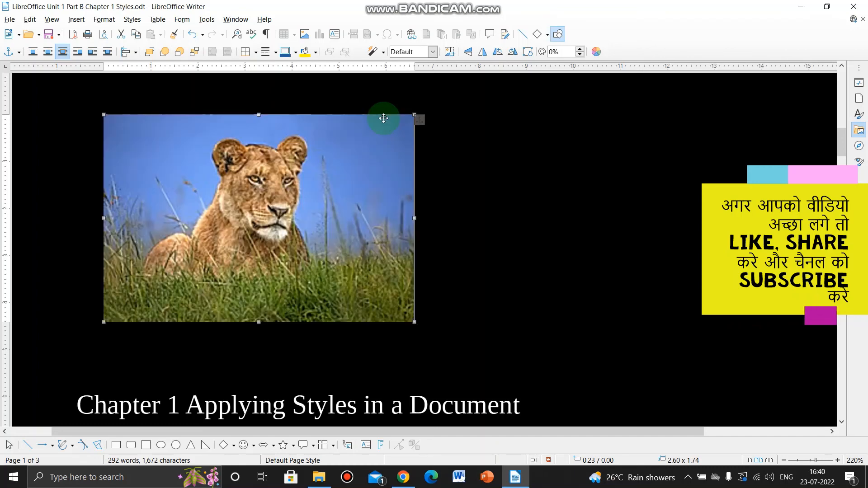
Apply the Relief (Emboss) filter to the lion image with the centred light source and undo it.
left_click(384, 52)
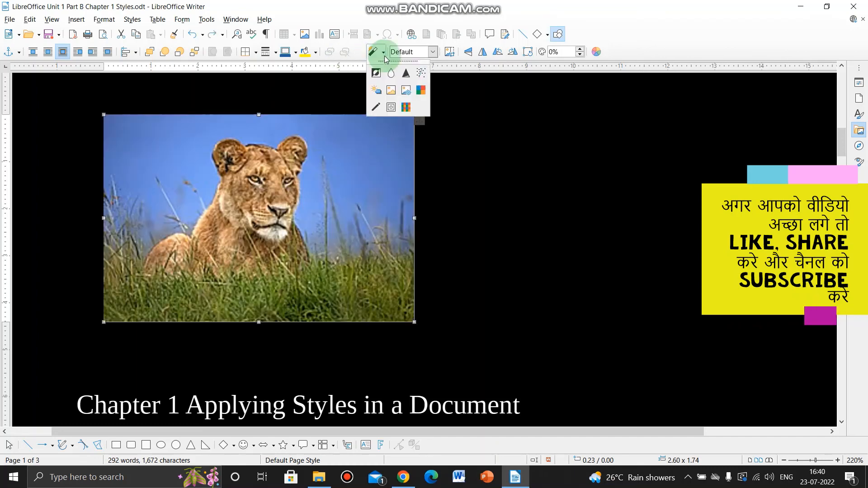
left_click(392, 108)
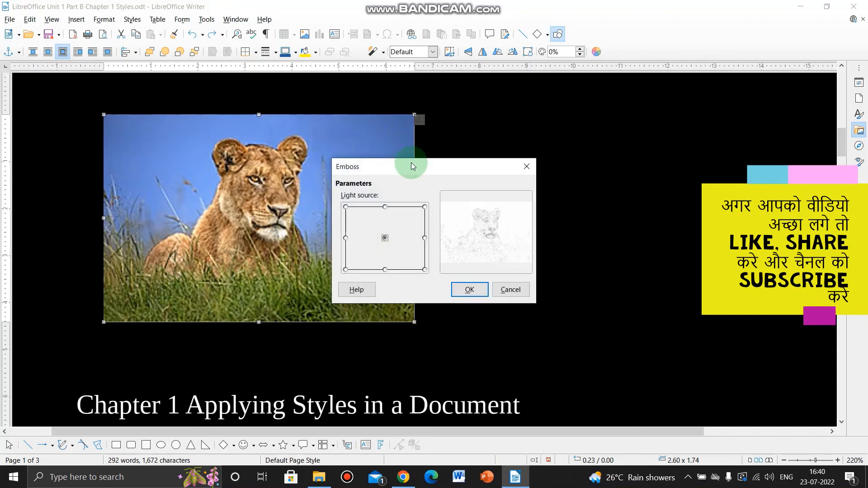
left_click(465, 284)
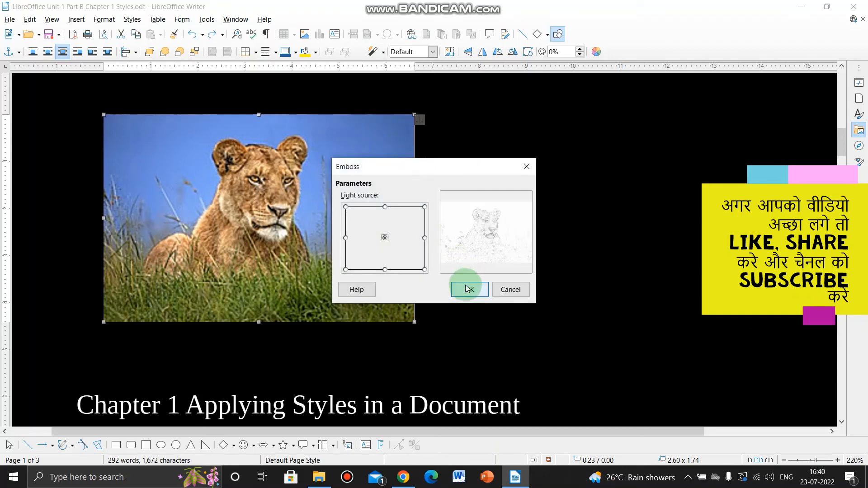
left_click(467, 288)
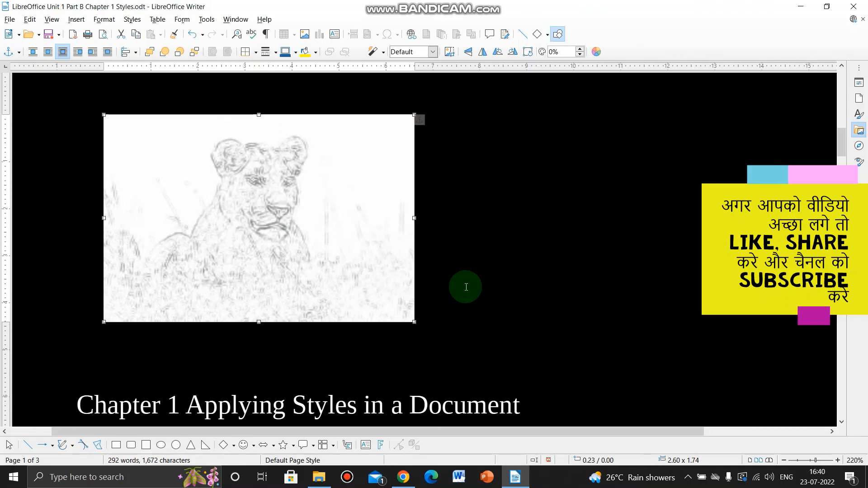
key("ctrl+z")
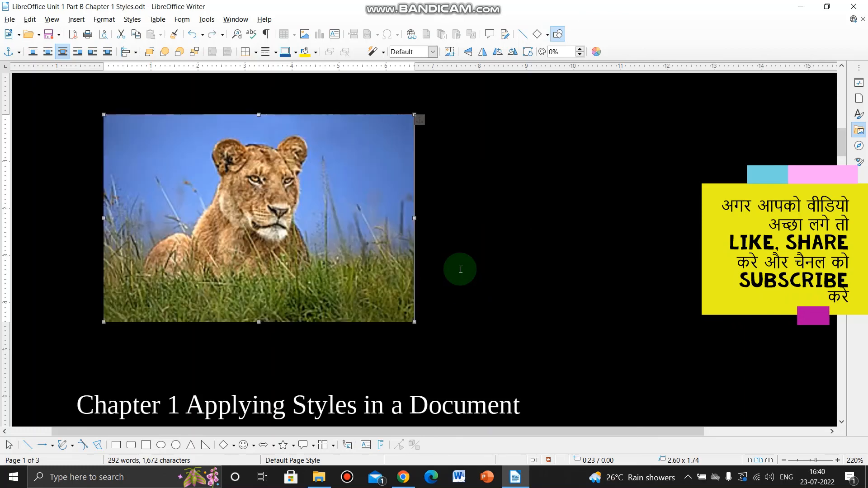
Apply the Mosaic filter to the lion image with a width and height of 10 pixels and undo it.
left_click(384, 52)
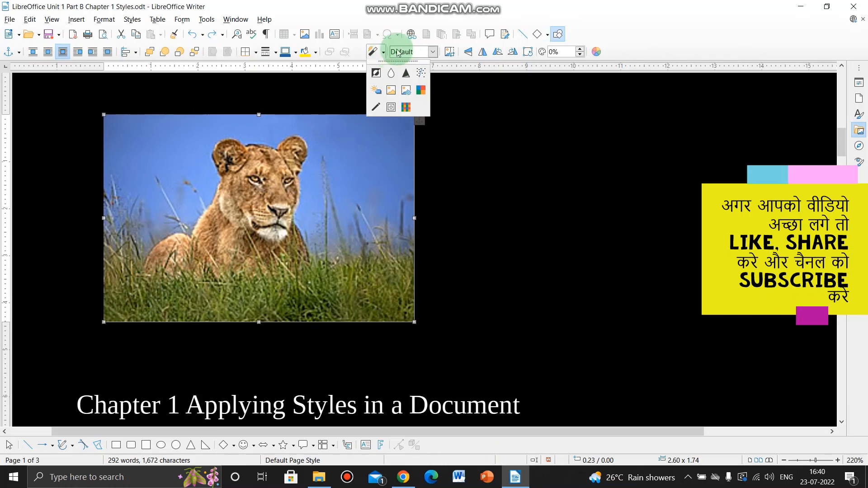
left_click(409, 107)
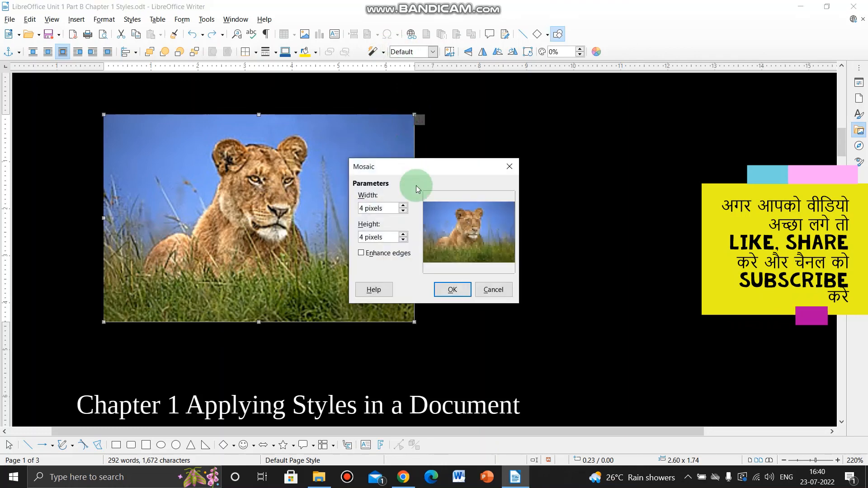
left_click(403, 206)
left_click(403, 206)
left_click(403, 234)
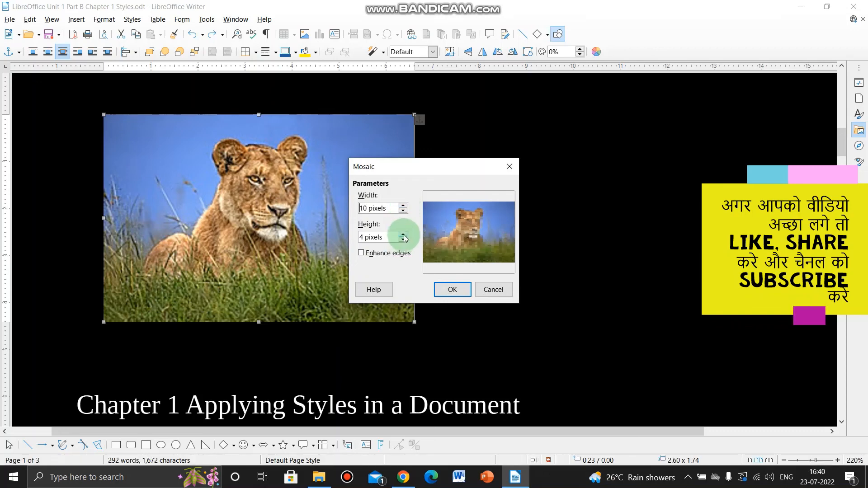
left_click(403, 235)
left_click(403, 235)
left_click(403, 235)
left_click(403, 235)
left_click(403, 236)
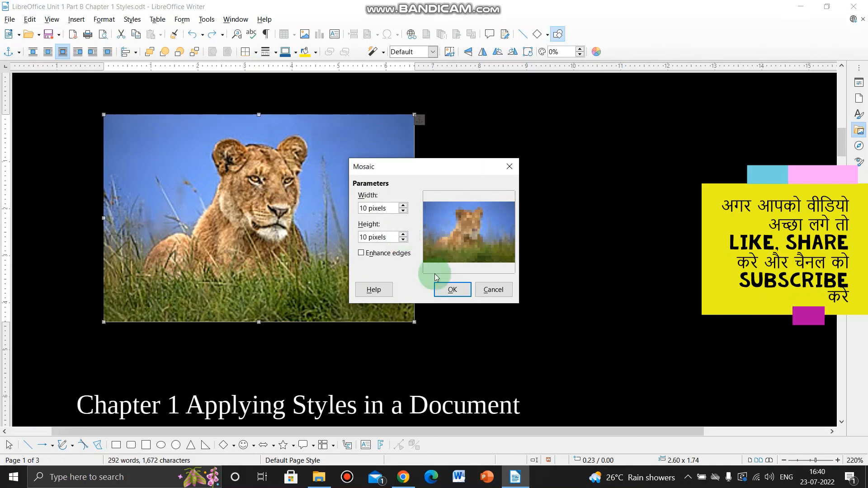
left_click(452, 292)
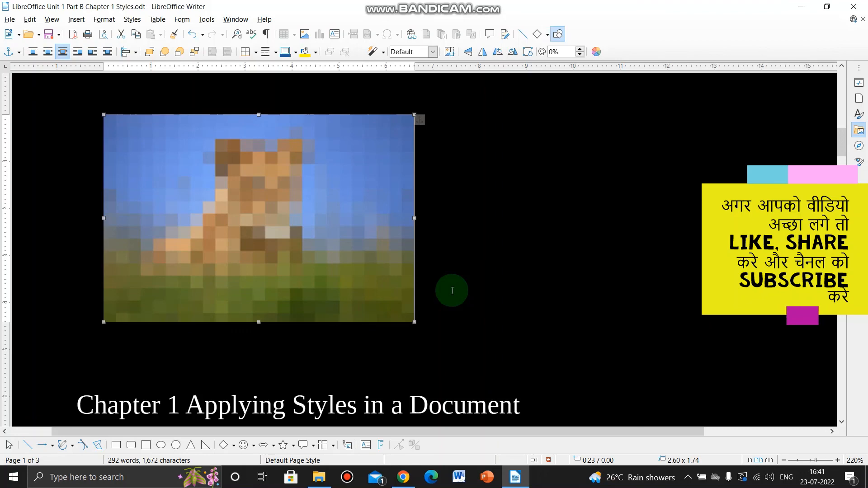
key("ctrl+z")
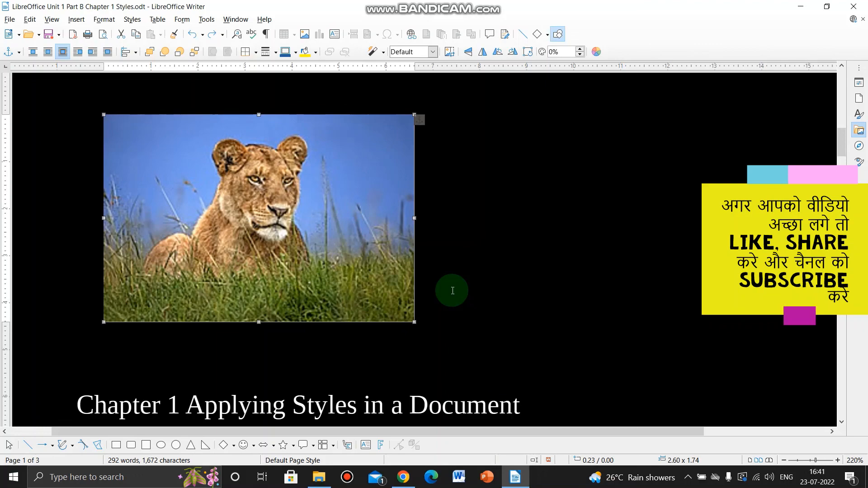
scroll(452, 290, "up", 6)
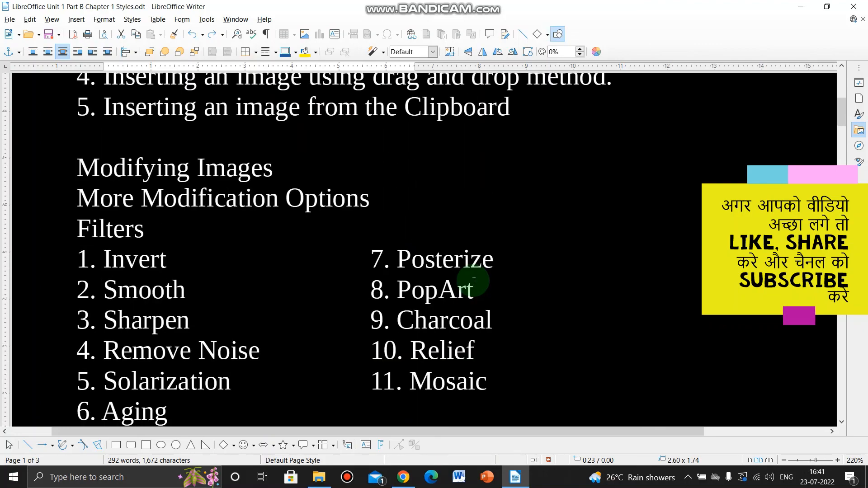
scroll(475, 281, "up", 6)
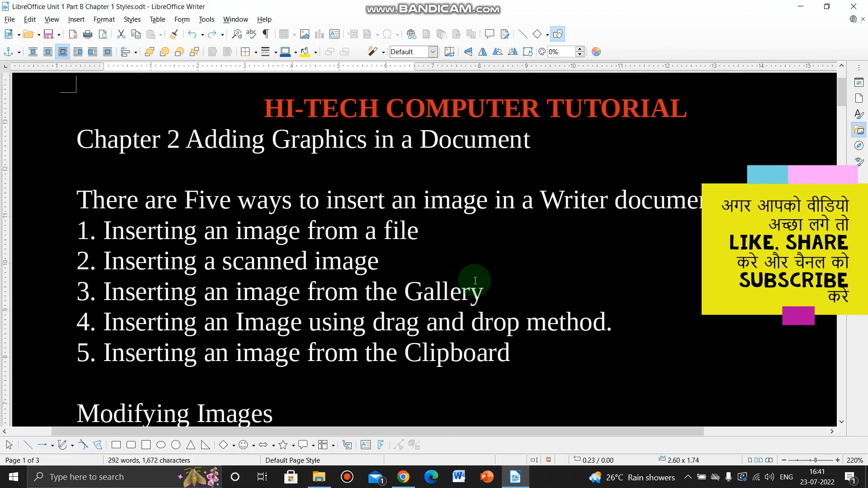